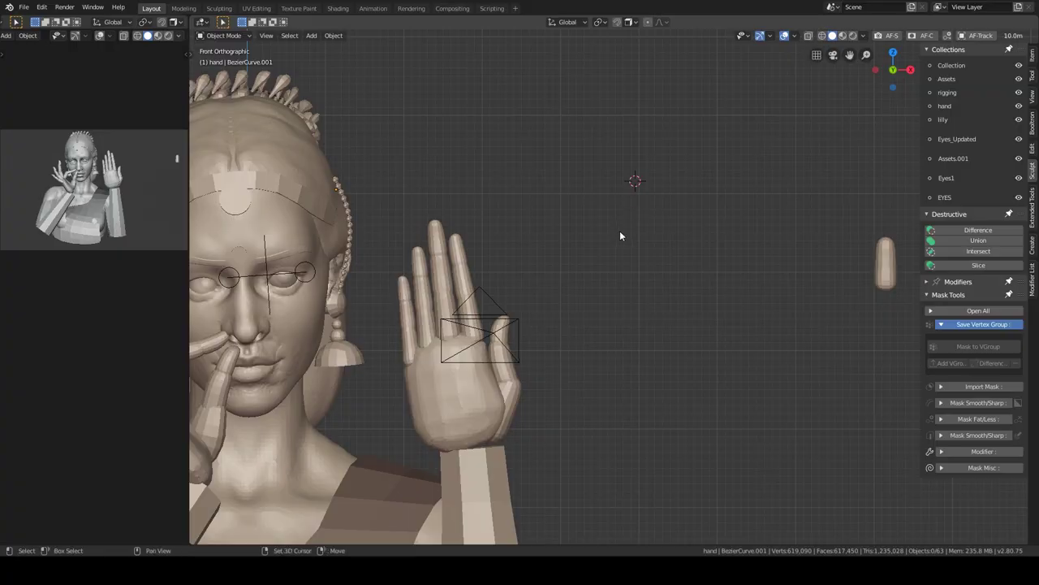
- Bring up the Shift+A Add menu to reach the mesh primitives
key("shift+a")
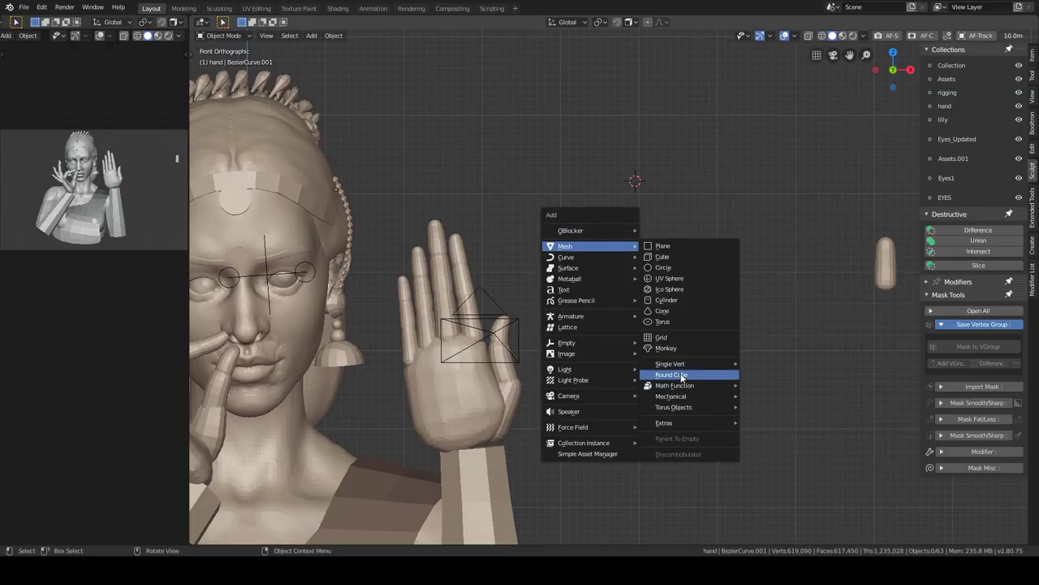
- Add a Round Cube bead and scale it down to bead size
left_click(682, 376)
key("s")
left_click(647, 217)
scroll(596, 169, "up", 2)
key("Tab")
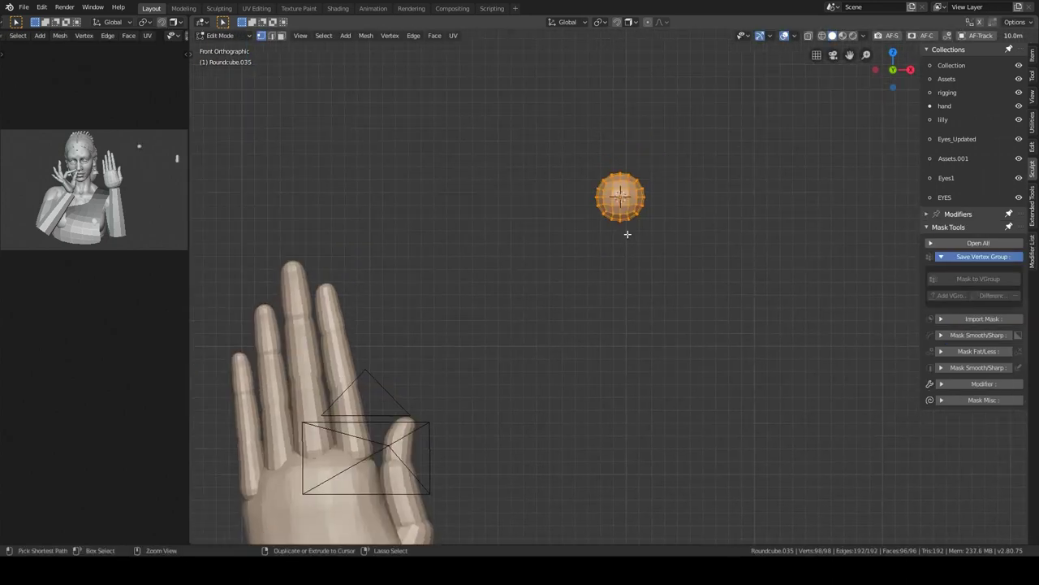
- Duplicate the bead spheres along the hairline and change their shading
scroll(626, 232, "up", 2)
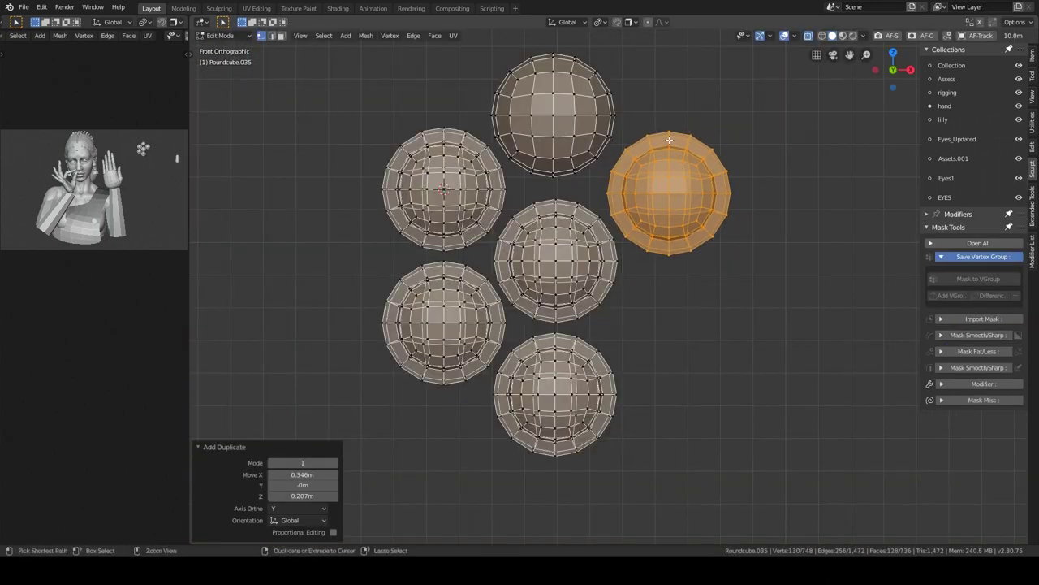
scroll(568, 302, "down", 5)
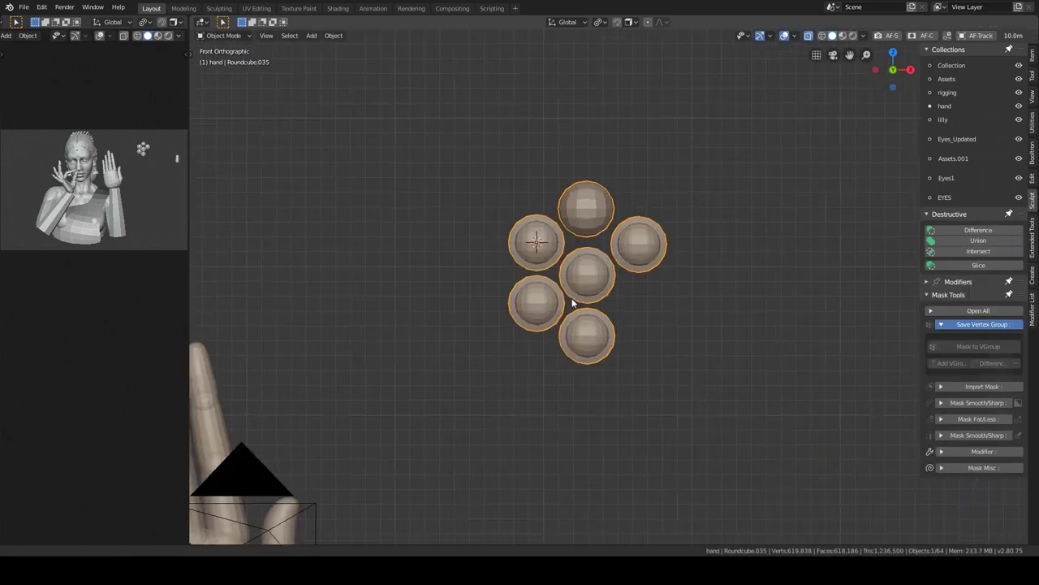
scroll(608, 258, "up", 1)
key("shift+d")
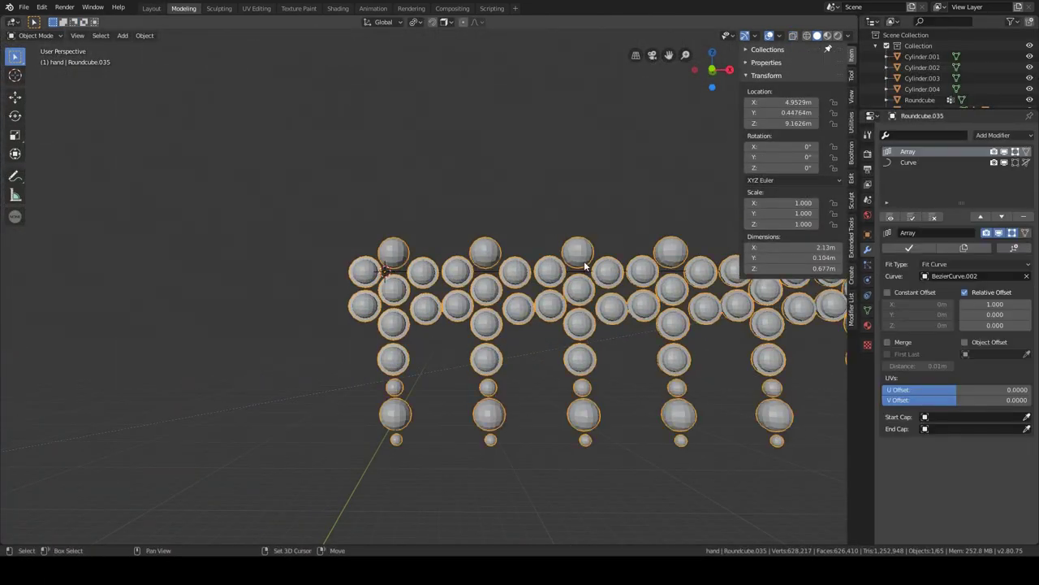
right_click(586, 294)
left_click(586, 294)
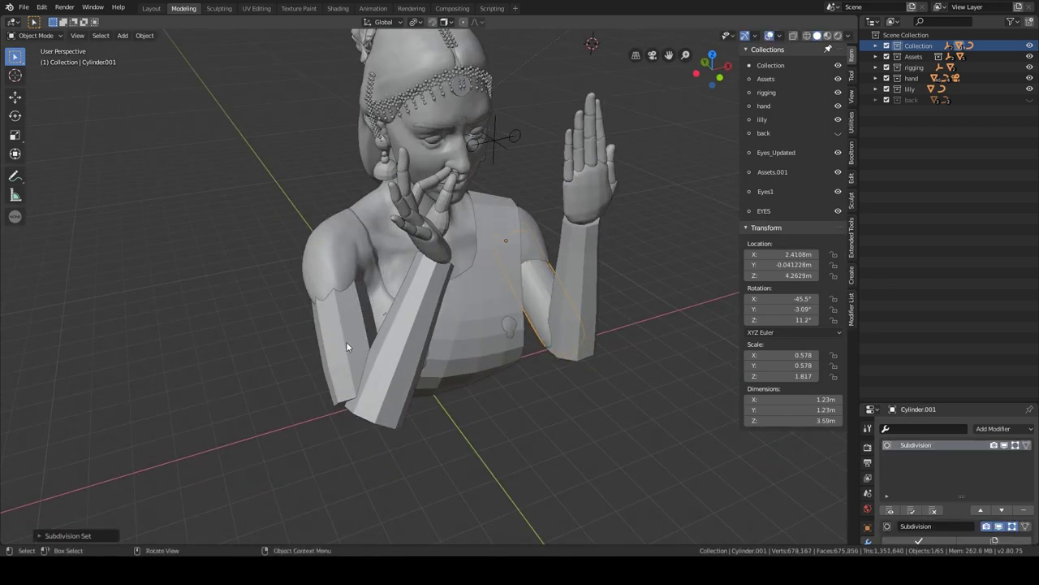
- Select the saree cloth piece and apply a 0.2m Solidify thickness
left_click(408, 358)
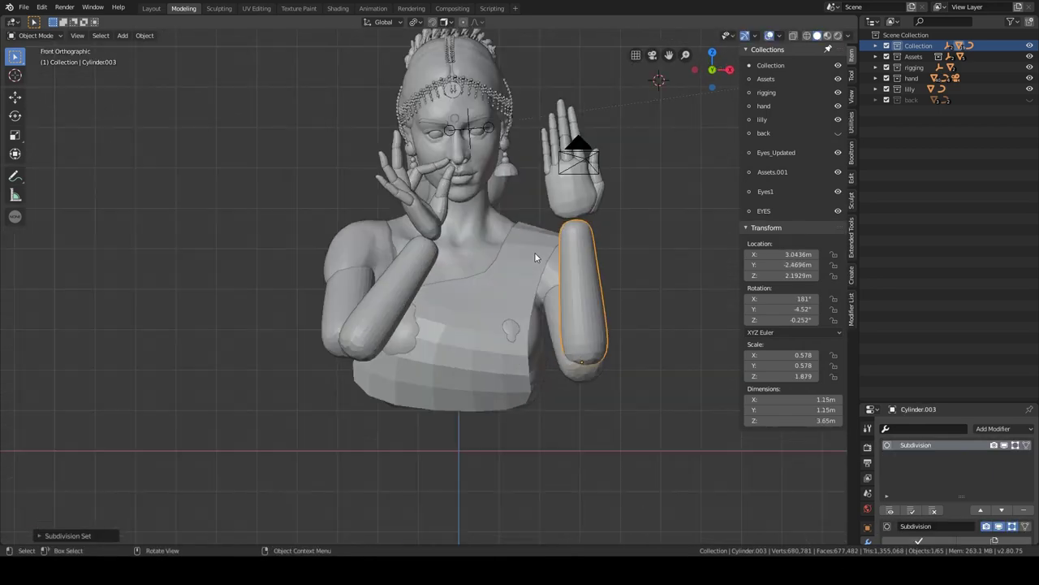
middle_click_drag(538, 274, 471, 274)
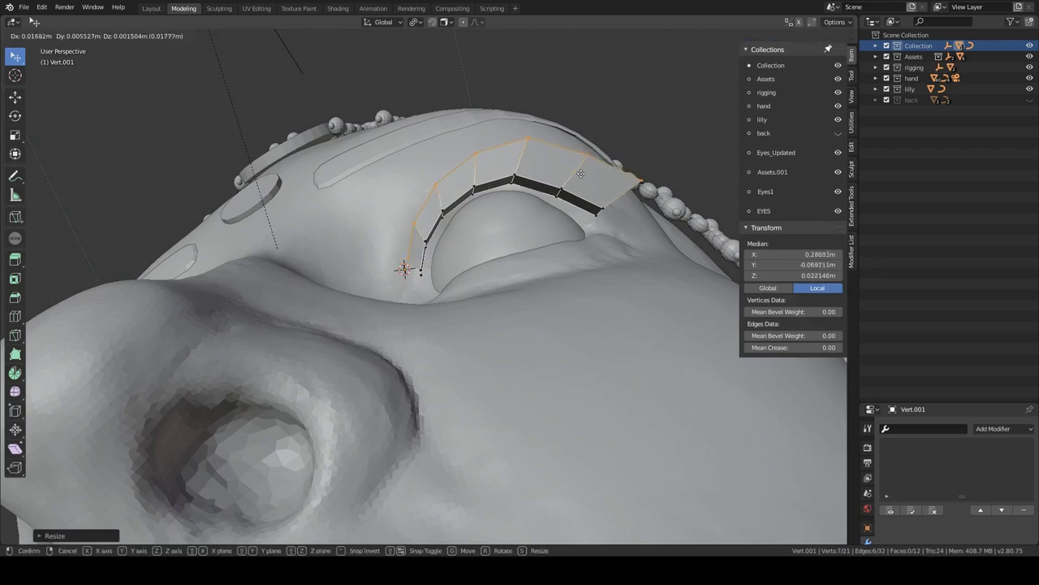
left_click(580, 173)
key("KP_1")
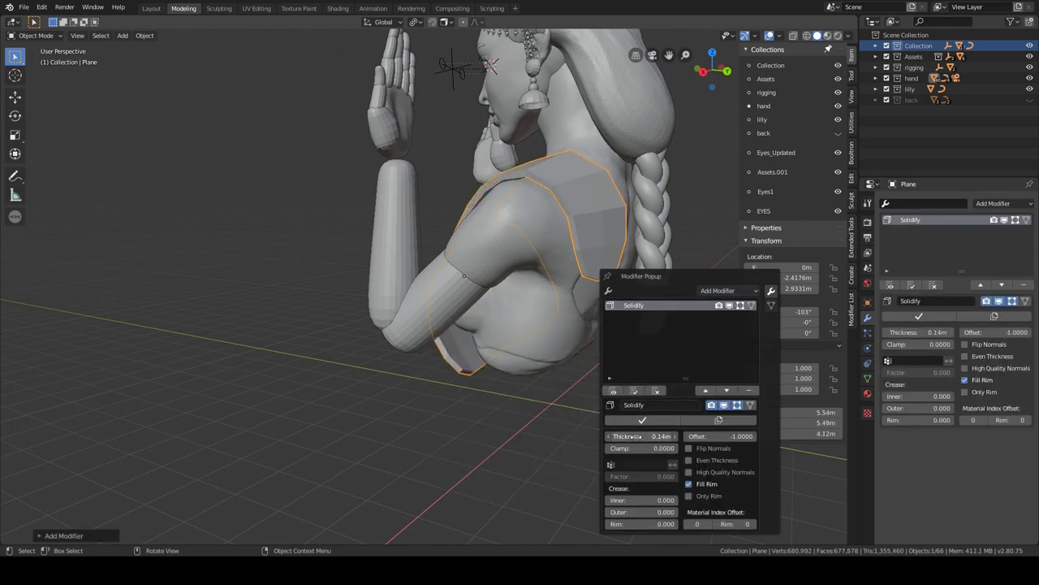
left_click(673, 420)
middle_click_drag(673, 420, 599, 376)
scroll(599, 376, "up", 2)
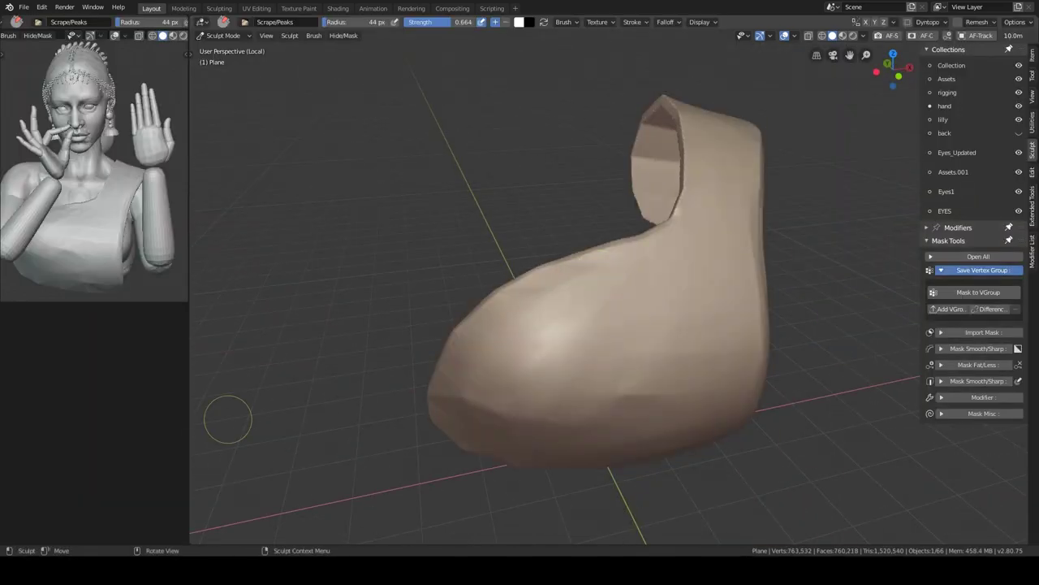
- Sculpt a fold into the saree cloth with the Clay Strips brush
middle_click_drag(228, 419, 701, 295)
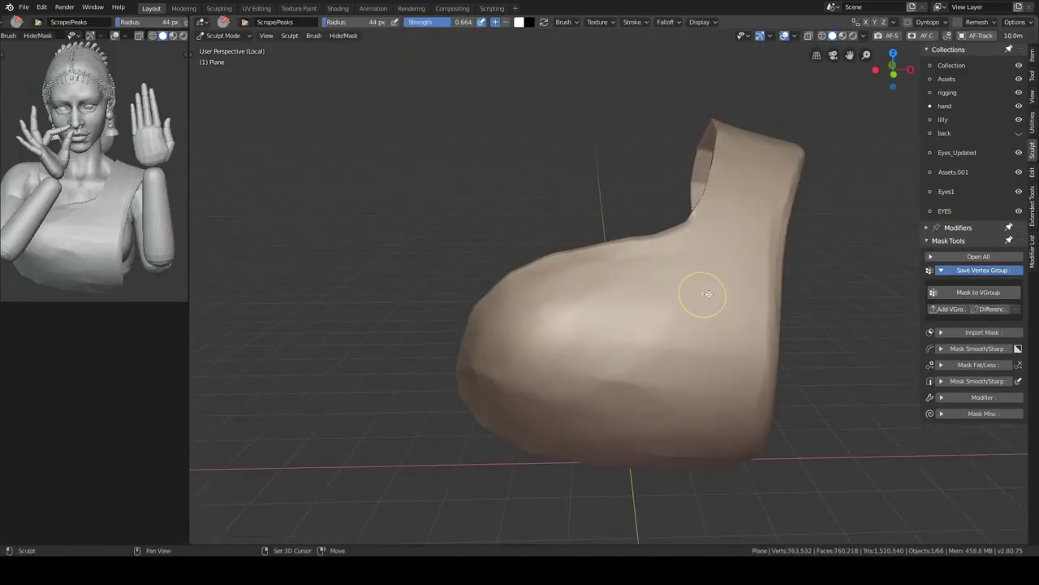
key("shift+space")
left_click(638, 267)
left_click_drag(678, 241, 696, 362)
middle_click_drag(697, 362, 700, 175)
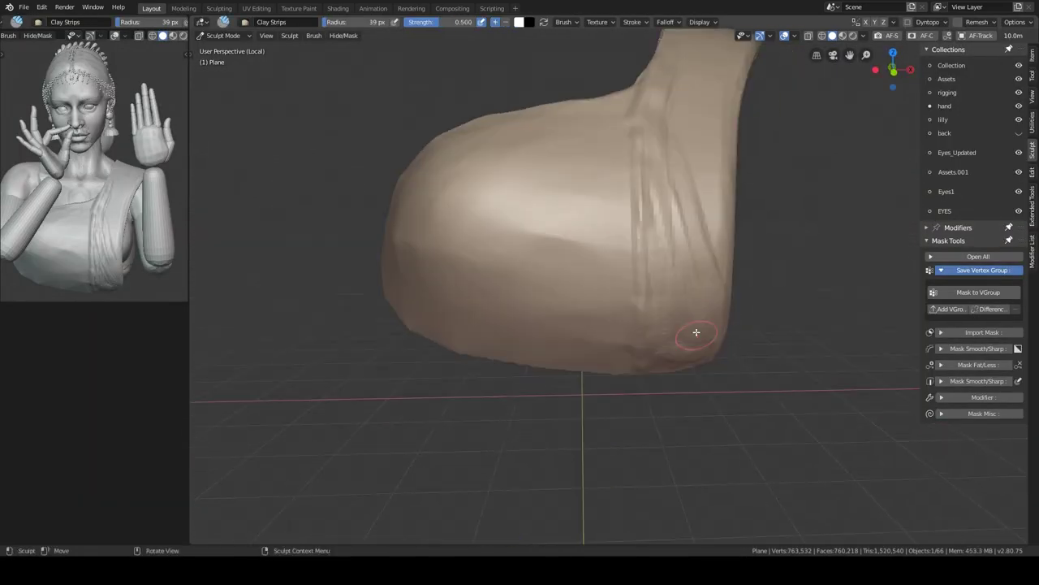
- Carve pleat creases into the cloth with the Scrape/Peaks brush from several angles
key("shift+space")
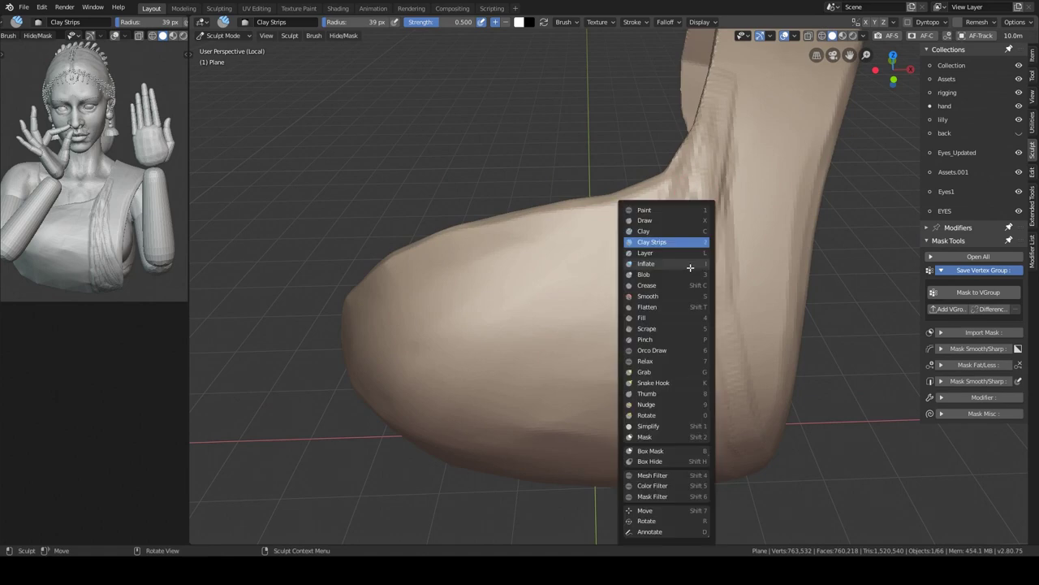
left_click(690, 268)
mouse_move(696, 271)
middle_mouse_down()
mouse_move(697, 262)
mouse_move(773, 289)
mouse_move(718, 228)
middle_mouse_up()
scroll(697, 263, "down", 2)
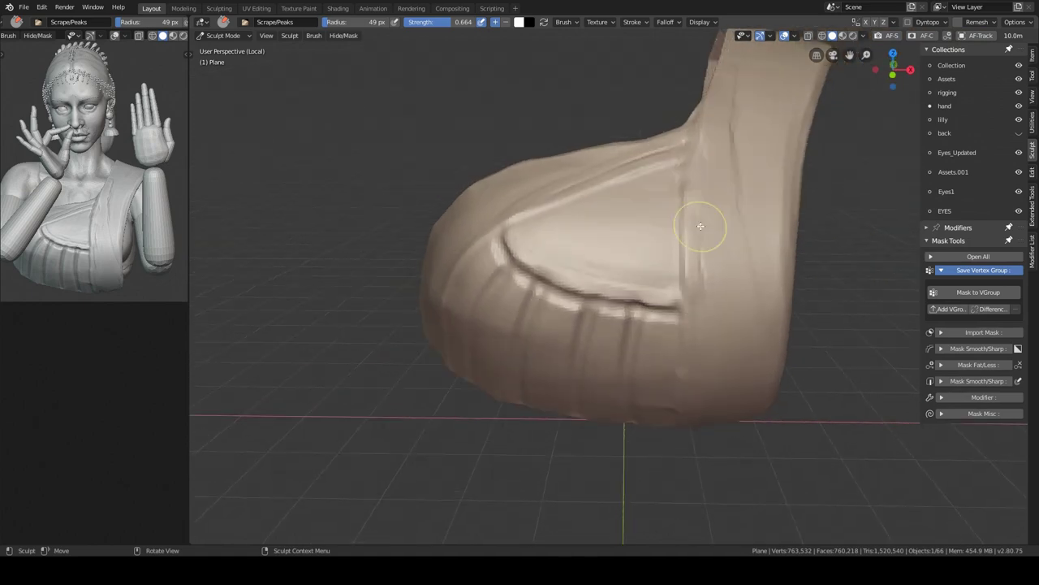
middle_click_drag(701, 226, 719, 262)
scroll(794, 397, "down", 3)
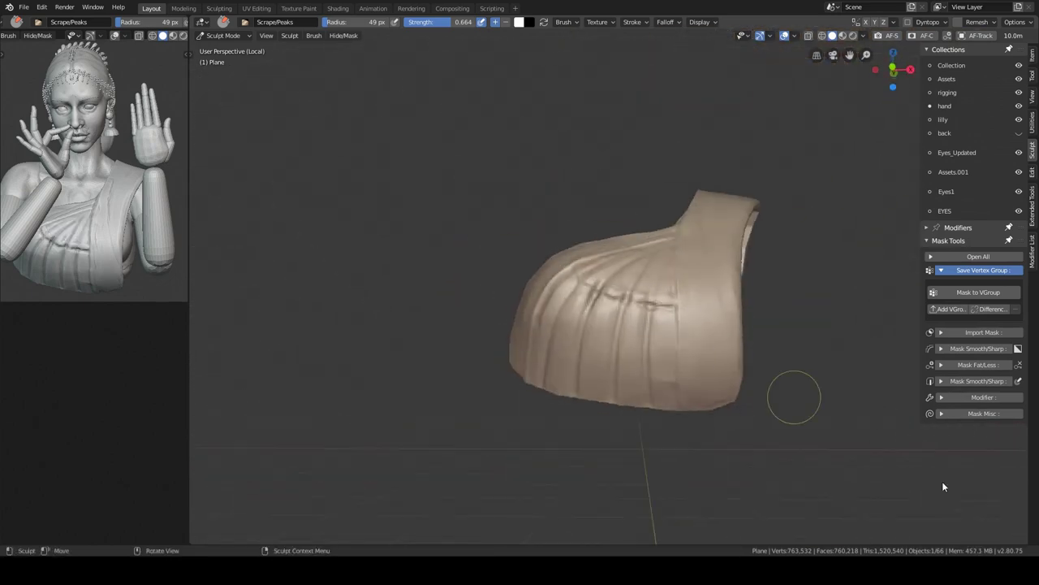
mouse_move(714, 329)
middle_mouse_down()
mouse_move(753, 319)
mouse_move(708, 266)
mouse_move(680, 268)
middle_mouse_up()
- Leave local view, target the arm cylinder, and apply its scale
key("KP_Divide")
key("alt+q")
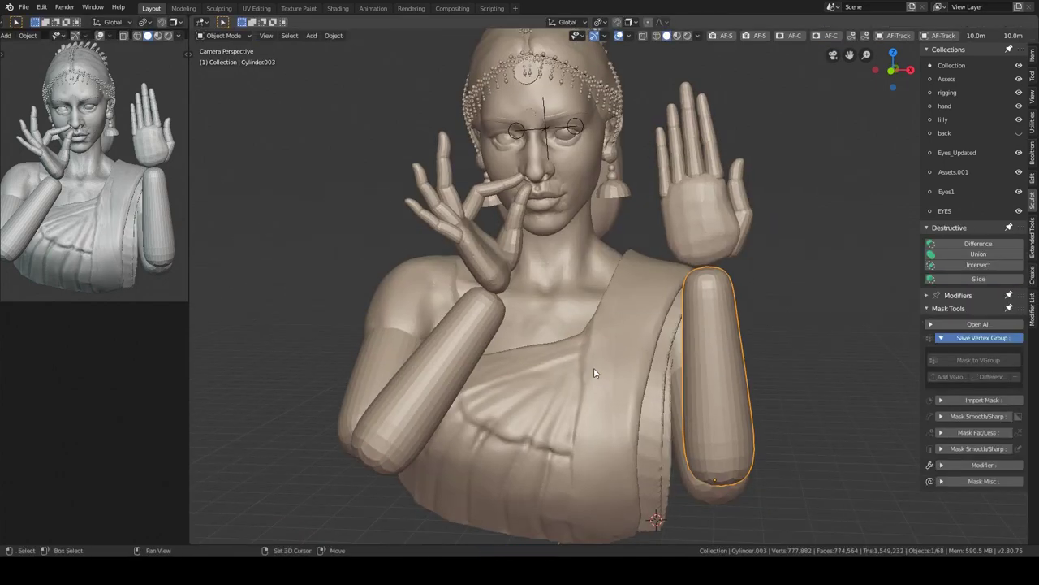
key("g")
key("ctrl+Tab")
key("ctrl+a")
left_click(708, 293)
key("ctrl+Tab")
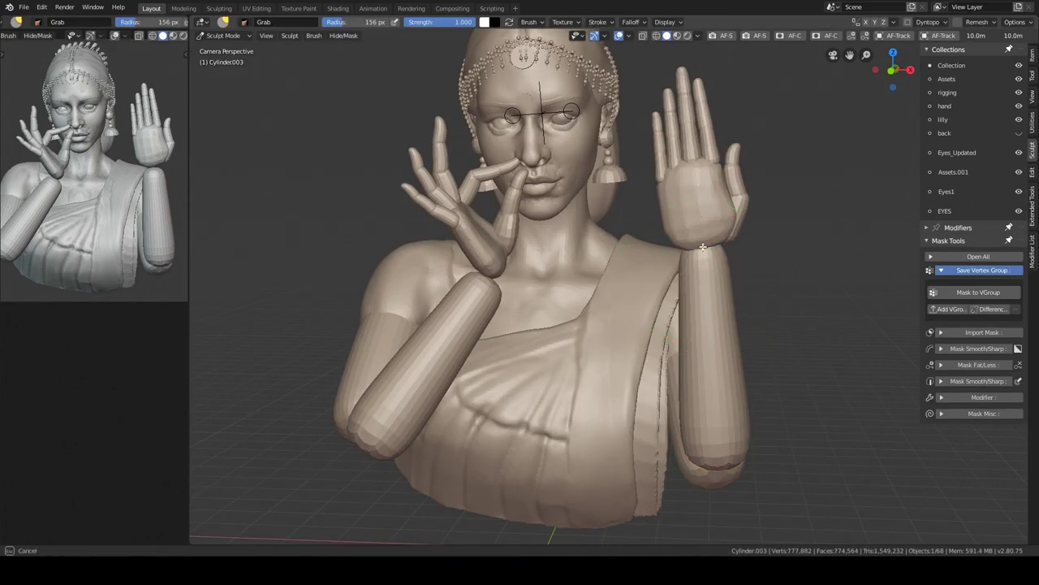
- Add a new circle mesh near the raised forearm
middle_click_drag(715, 458, 693, 335, "shift")
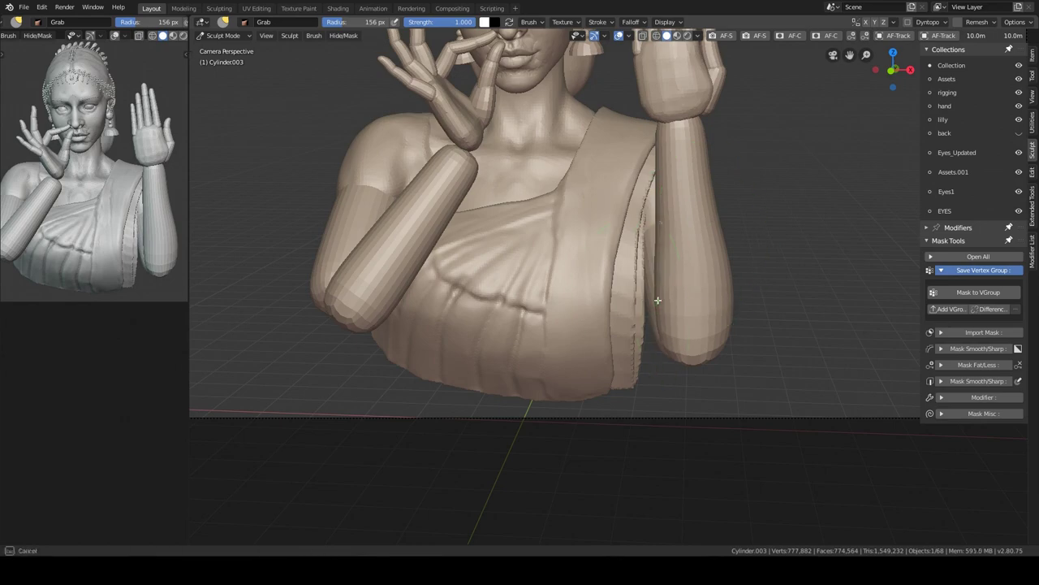
middle_click_drag(715, 192, 545, 241)
scroll(673, 173, "up", 3)
scroll(673, 105, "up", 2)
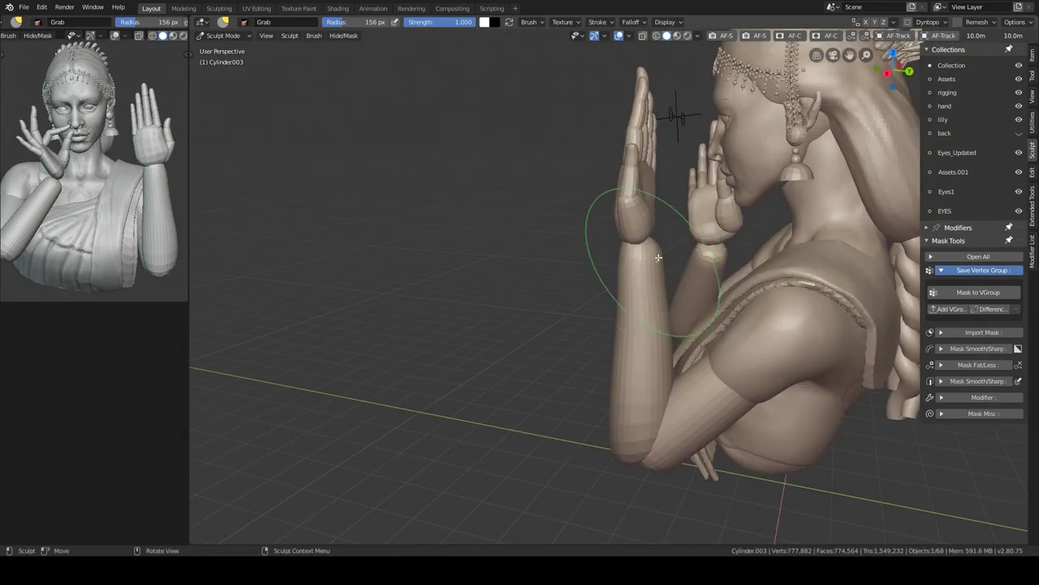
mouse_move(673, 105)
middle_mouse_down()
mouse_move(651, 254)
mouse_move(622, 224)
middle_mouse_up()
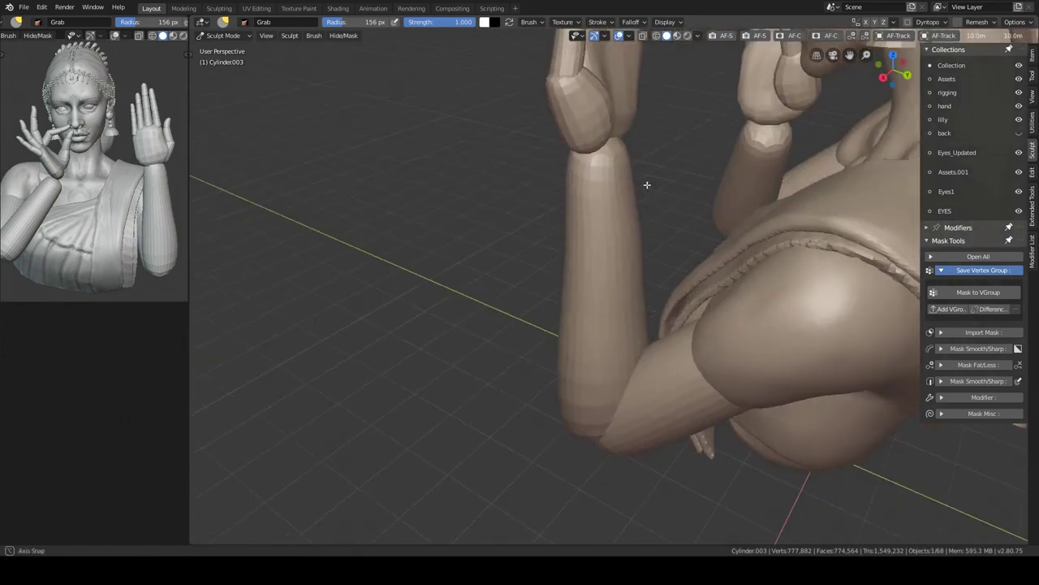
key("ctrl+Tab")
key("shift+a")
left_click(618, 304)
- Give the circle Skin and Subdivision modifiers to form a smooth ring
middle_click_drag(619, 298, 619, 255)
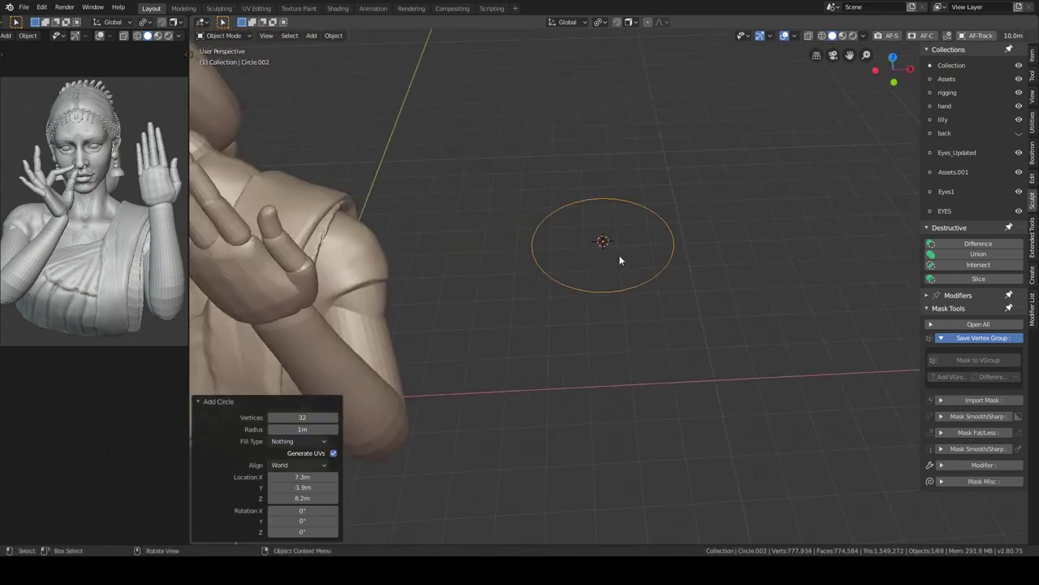
key("alt+space")
left_click(710, 294)
left_click(552, 453)
key("ctrl+2")
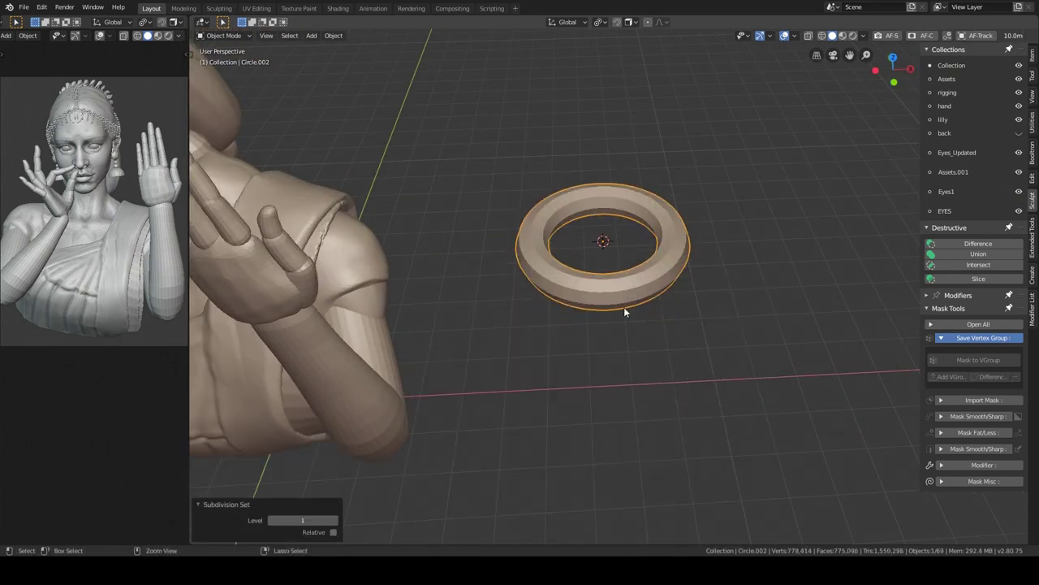
key("Tab")
key("alt+a")
key("alt+z")
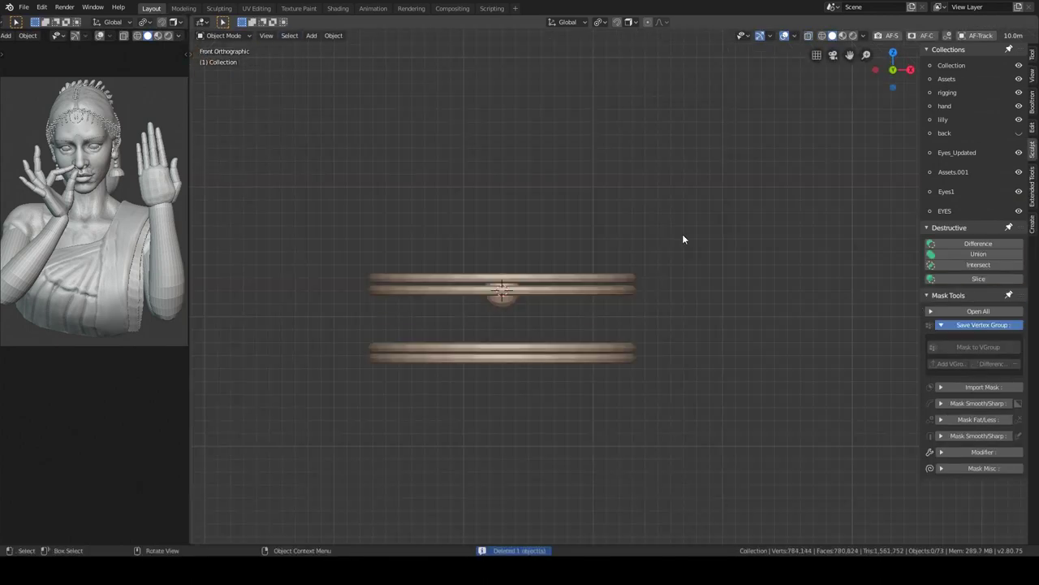
- Add a lowered Bezier circle and snap the cursor and bead sphere to it
key("shift+a")
left_click(706, 34)
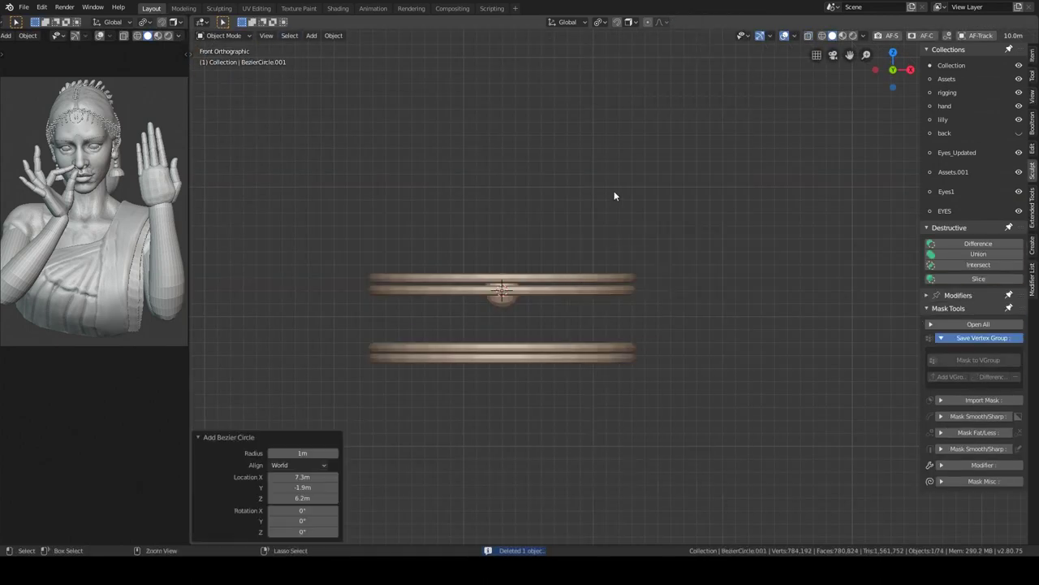
left_click(606, 309)
scroll(606, 276, "up", 3)
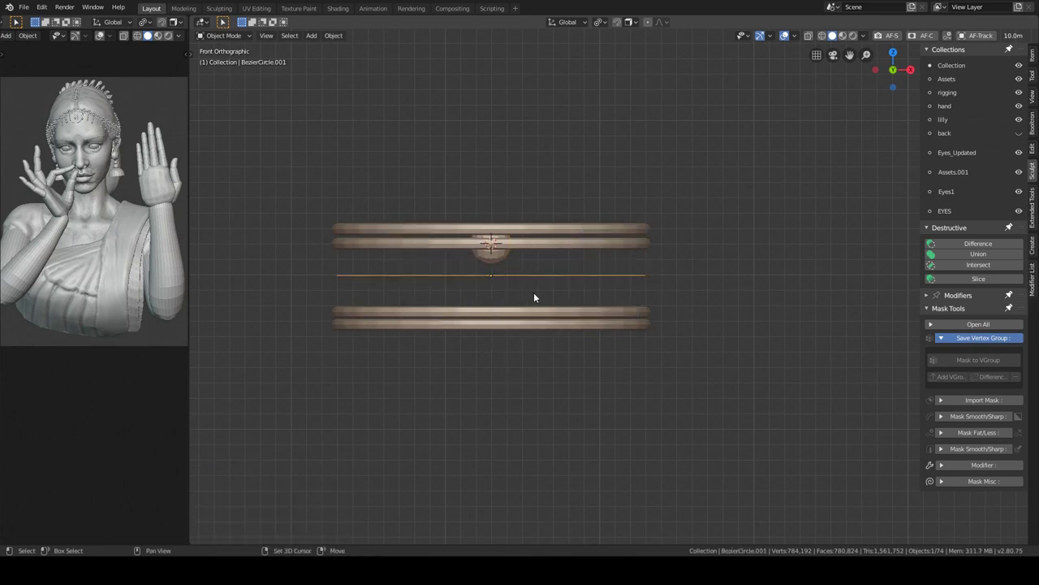
key("shift+s")
left_click(523, 347)
left_click(522, 246)
key("shift+s")
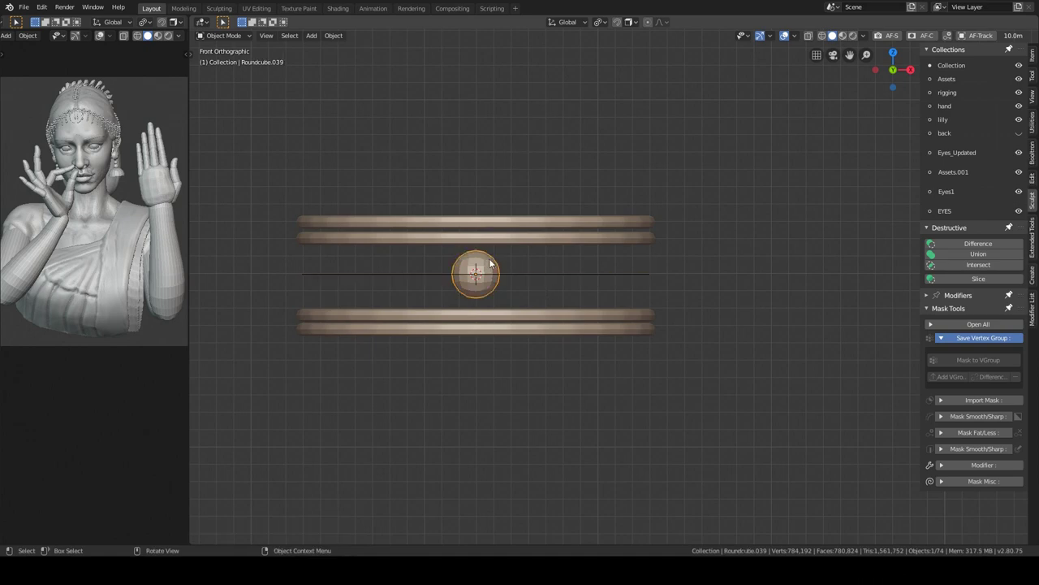
key("ctrl+Page_Down")
key("KP_Decimal")
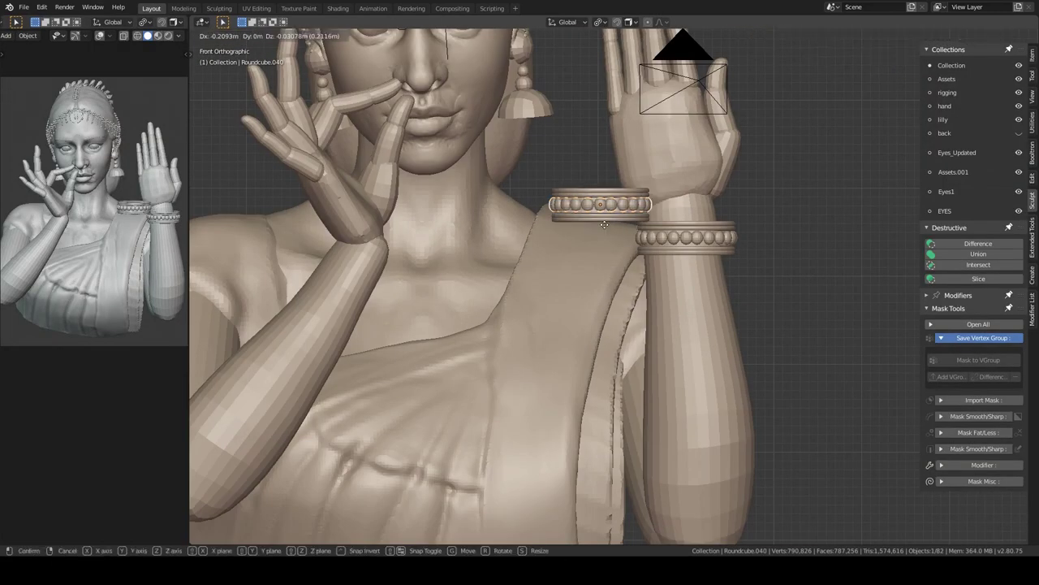
- Place the bangle on the left forearm with a 14° tilt
left_click(425, 280)
key("ctrl+z")
mouse_move(363, 383)
middle_mouse_down()
mouse_move(520, 390)
mouse_move(505, 338)
middle_mouse_up()
key("g")
left_click(577, 233)
key("KP_1")
scroll(571, 268, "up", 3)
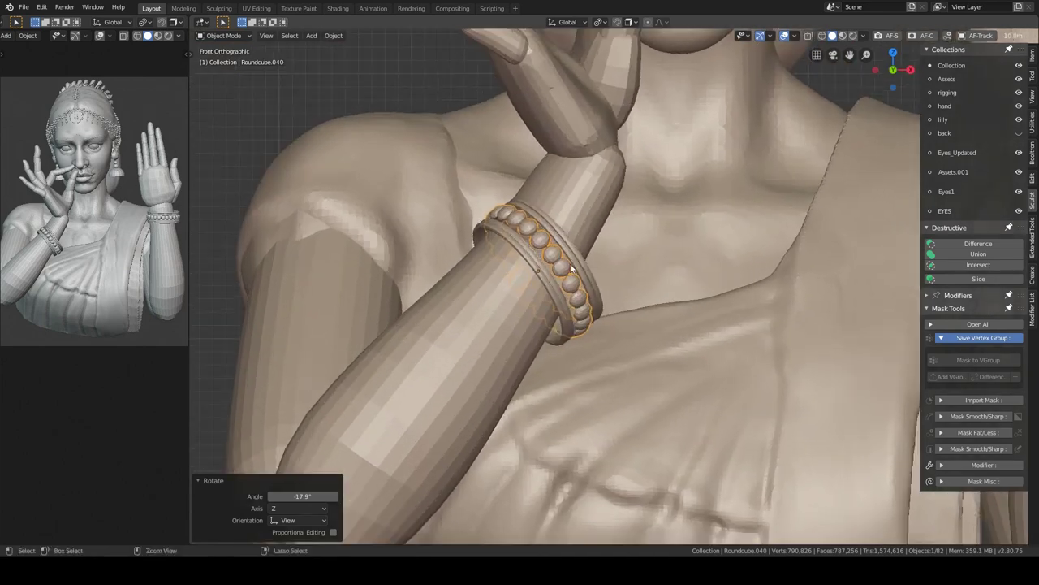
left_click(596, 260)
scroll(580, 271, "down", 3)
scroll(521, 286, "up", 1)
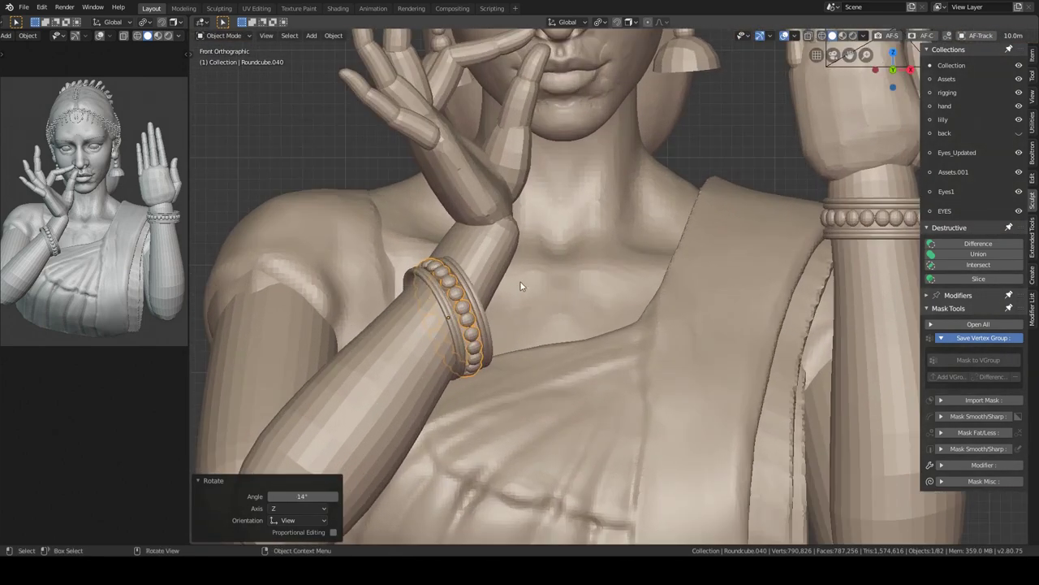
- Select the forearm and switch it into sculpting
left_click(508, 319)
key("ctrl+Tab")
mouse_move(508, 319)
middle_mouse_down()
mouse_move(598, 372)
mouse_move(628, 302)
mouse_move(611, 328)
mouse_move(534, 301)
mouse_move(522, 314)
mouse_move(545, 452)
mouse_move(563, 371)
mouse_move(608, 348)
mouse_move(535, 336)
mouse_move(568, 294)
mouse_move(531, 348)
mouse_move(647, 272)
middle_mouse_up()
- Build the pendant's bead sphere cluster from duplicated octagon rings and spheres
key("ctrl+Tab")
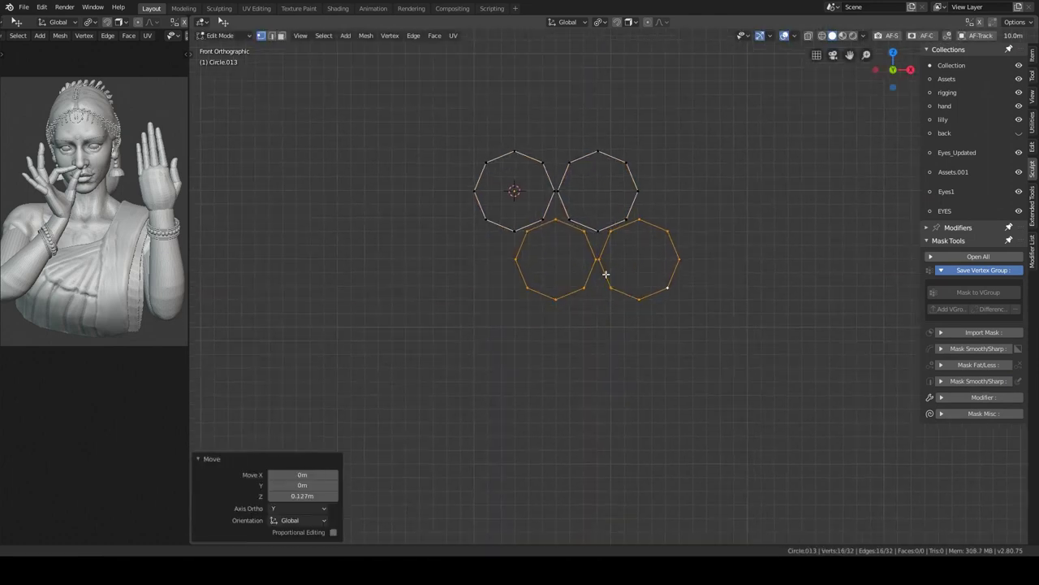
middle_click_drag(606, 275, 602, 267, "shift")
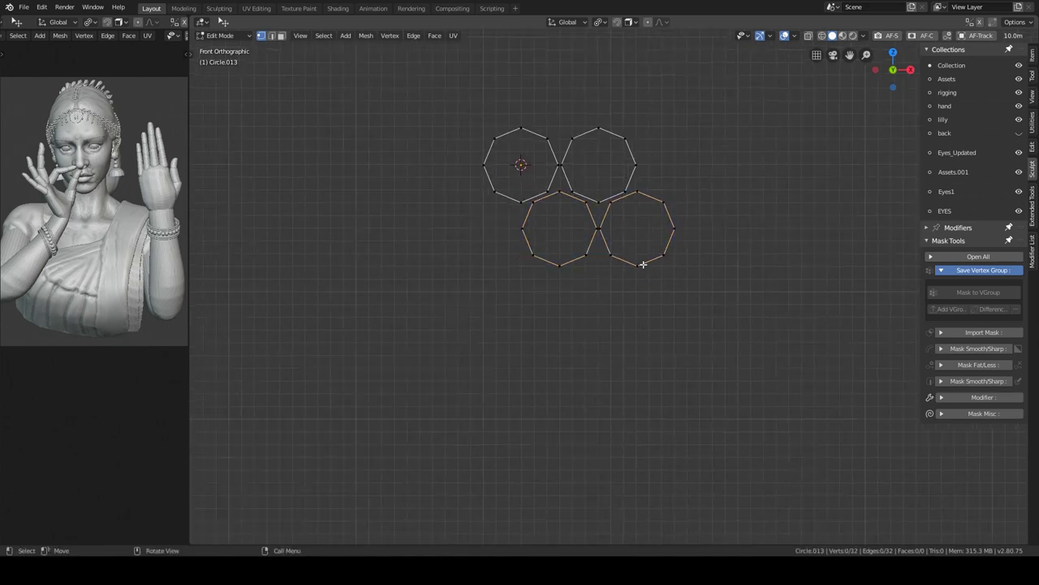
key("KP_Divide")
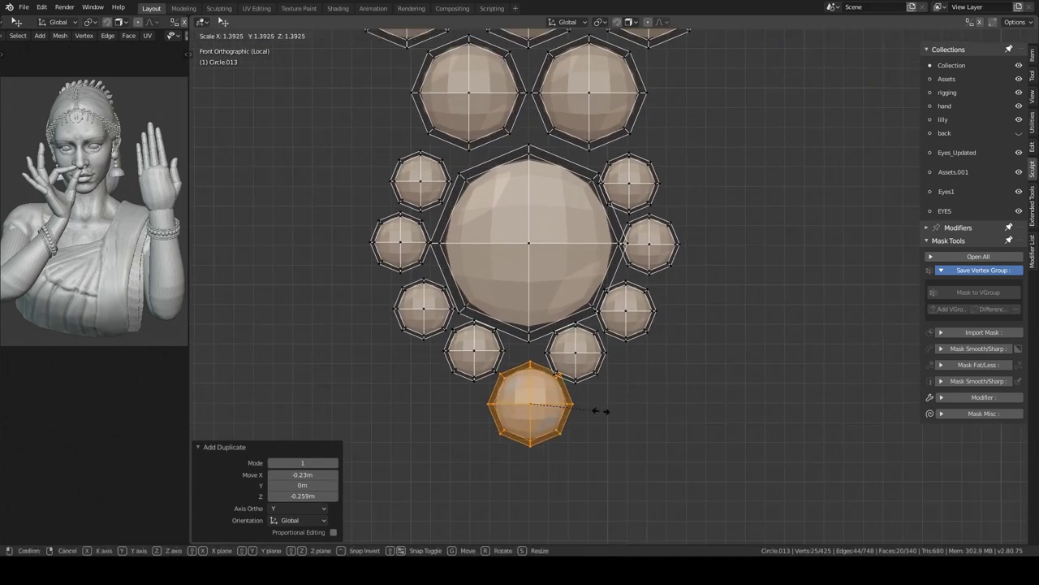
key("Tab")
middle_click_drag(567, 306, 578, 296)
- Toggle Cyclic on the necklace curve to close it across the chest
key("KP_1")
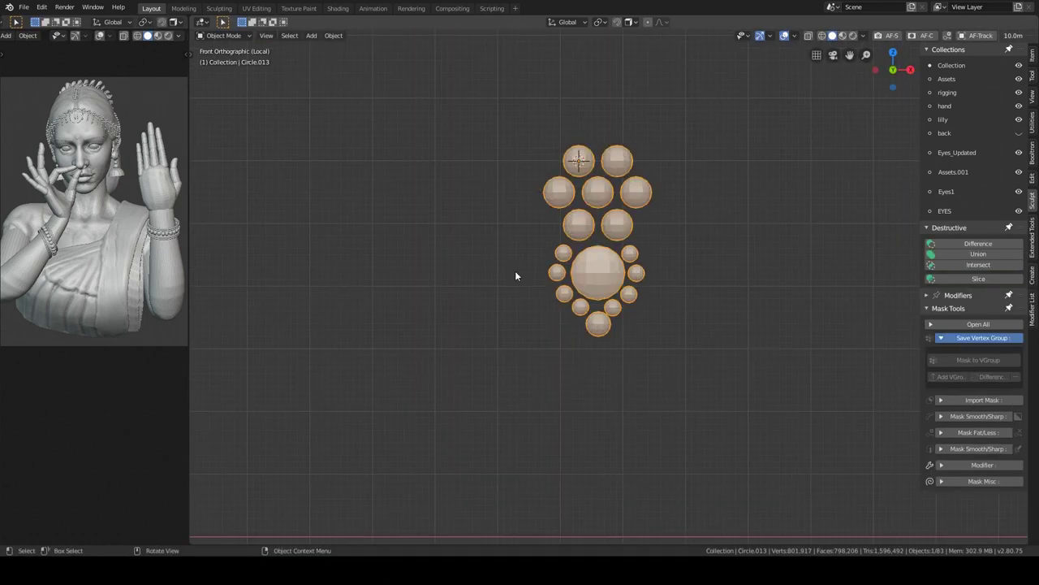
scroll(572, 322, "down", 2)
scroll(594, 231, "up", 5)
key("KP_Divide")
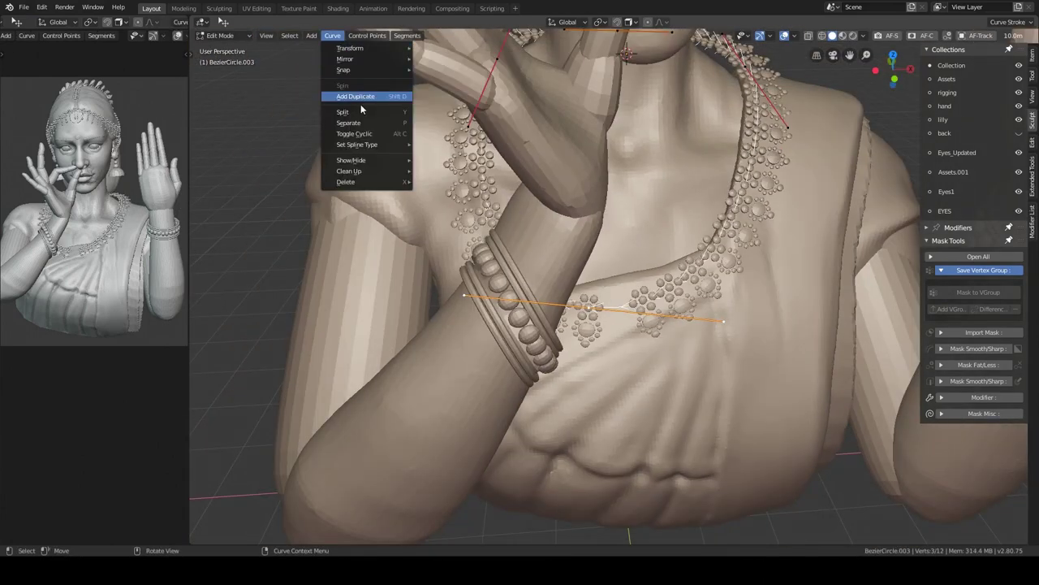
left_click(361, 133)
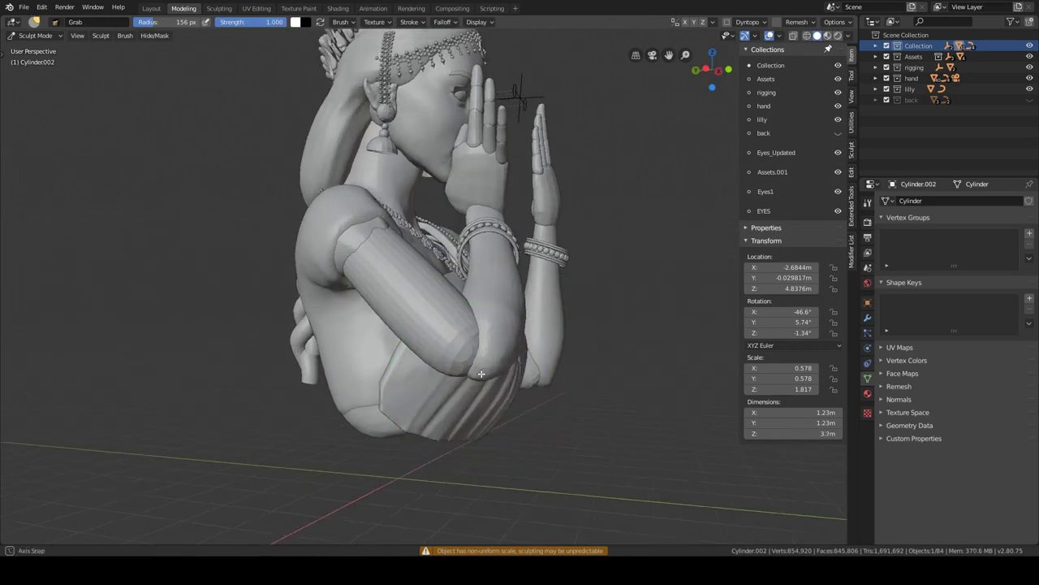
- Reshape the raised forearm with the Grab sculpting brush
middle_click_drag(482, 369, 463, 360)
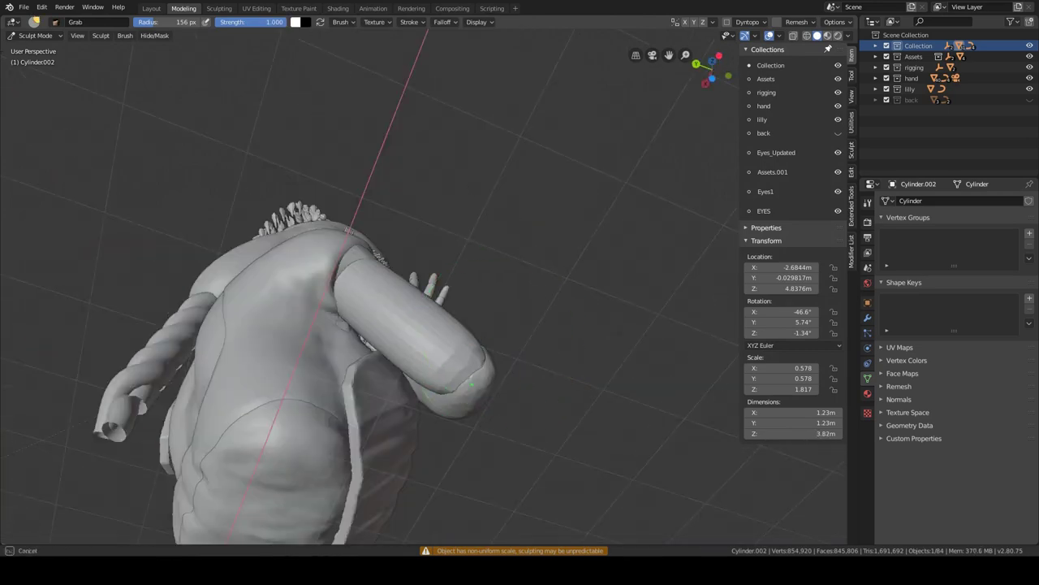
key("g")
left_click_drag(463, 360, 439, 280)
mouse_move(439, 279)
middle_mouse_down()
mouse_move(499, 429)
mouse_move(471, 284)
mouse_move(480, 379)
mouse_move(569, 301)
mouse_move(549, 279)
mouse_move(547, 330)
mouse_move(460, 368)
middle_mouse_up()
scroll(529, 338, "down", 3)
- Sculpt the rounded sleeve piece with the Grab brush, viewed from the side
left_click(460, 368)
key("ctrl+Tab")
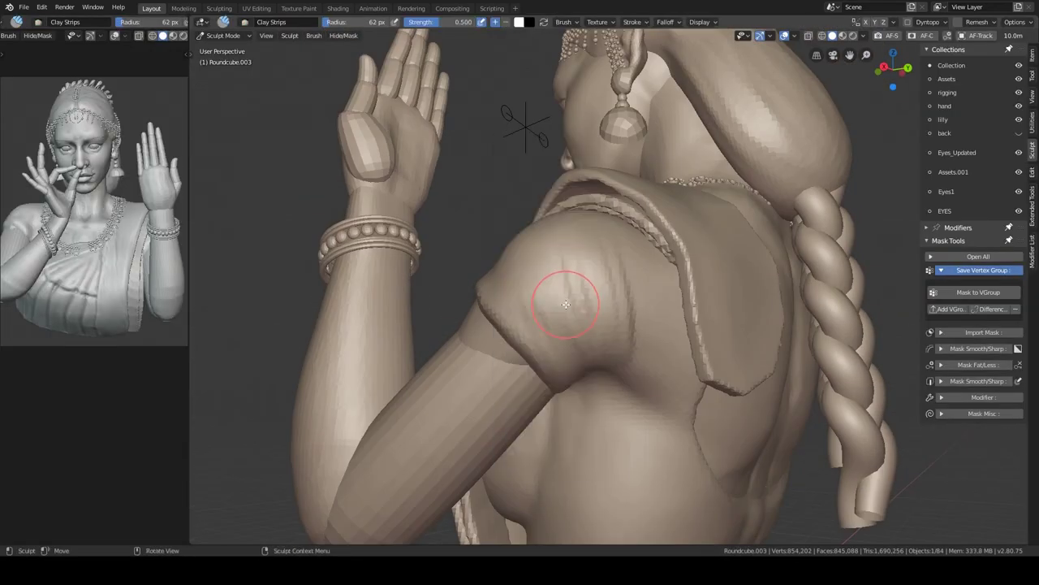
mouse_move(566, 303)
middle_mouse_down()
mouse_move(610, 366)
mouse_move(639, 383)
mouse_move(667, 284)
mouse_move(576, 343)
mouse_move(619, 378)
mouse_move(631, 366)
mouse_move(522, 320)
mouse_move(553, 419)
mouse_move(608, 317)
mouse_move(603, 264)
mouse_move(558, 348)
mouse_move(557, 371)
mouse_move(592, 278)
mouse_move(687, 144)
mouse_move(606, 341)
mouse_move(641, 264)
mouse_move(576, 279)
mouse_move(649, 293)
mouse_move(617, 317)
mouse_move(490, 232)
mouse_move(622, 371)
mouse_move(510, 332)
mouse_move(530, 188)
mouse_move(457, 297)
mouse_move(488, 290)
mouse_move(532, 345)
mouse_move(463, 198)
mouse_move(487, 244)
mouse_move(464, 336)
mouse_move(625, 422)
mouse_move(528, 366)
mouse_move(455, 341)
mouse_move(374, 339)
mouse_move(601, 312)
mouse_move(618, 362)
mouse_move(601, 325)
mouse_move(628, 294)
mouse_move(615, 273)
mouse_move(707, 236)
middle_mouse_up()
key("g")
key("alt+q")
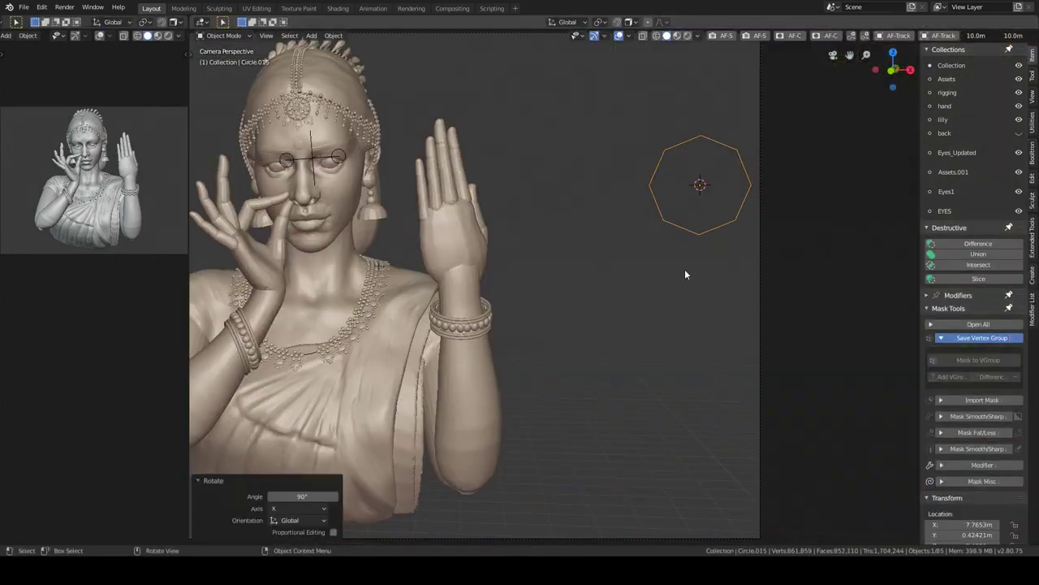
- Isolate the circle, flatten it on Z, and Grid Fill the octagon
key("KP_Divide")
key("KP_1")
key("s")
key("z")
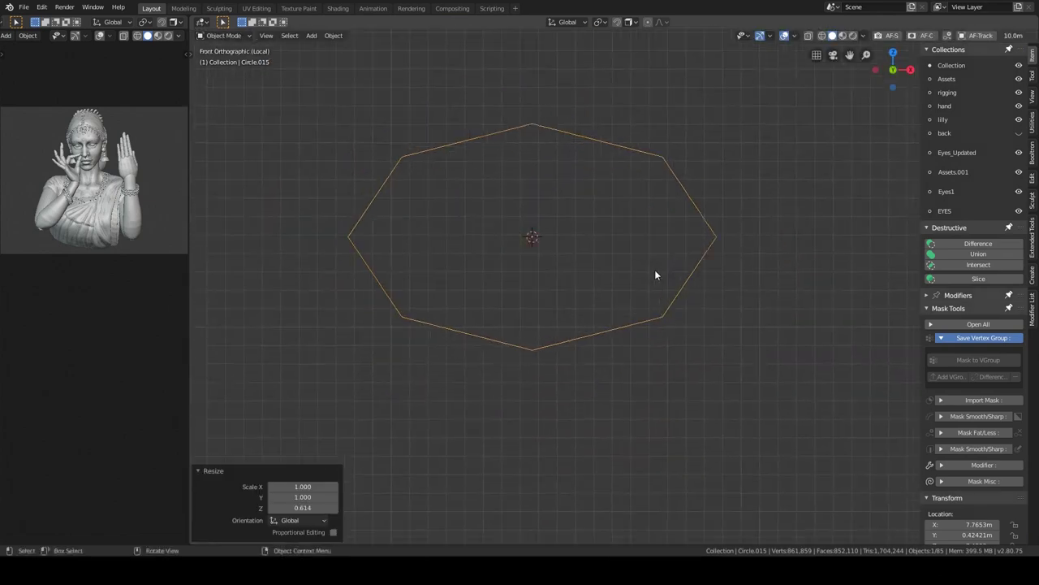
key("Tab")
key("F3")
type("grid fill")
key("Return")
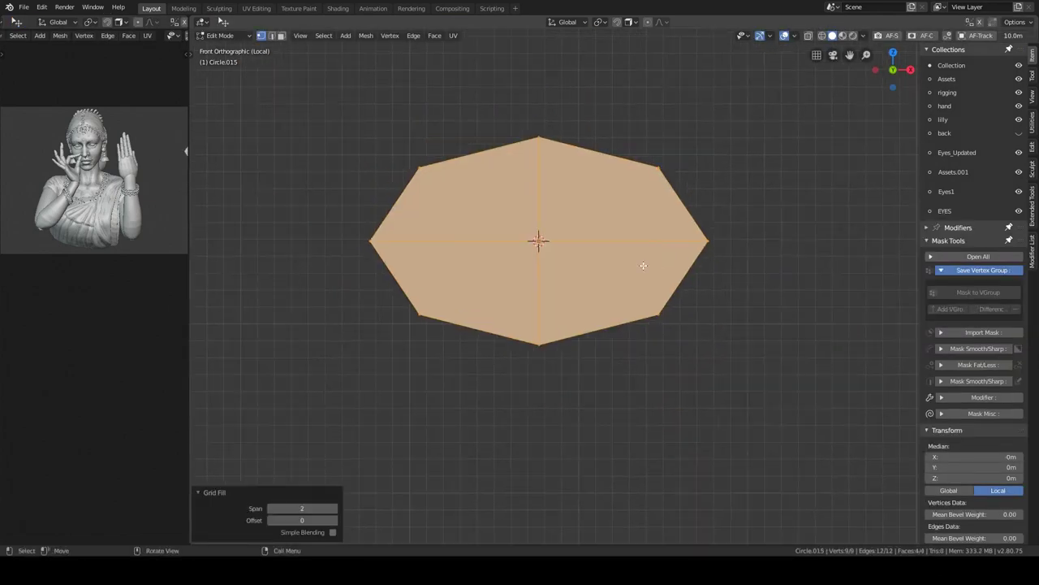
- Select the bottom vertices to form the tapered bead-tipped drops
middle_click_drag(538, 241, 601, 311)
key("KP_1")
key("alt+a")
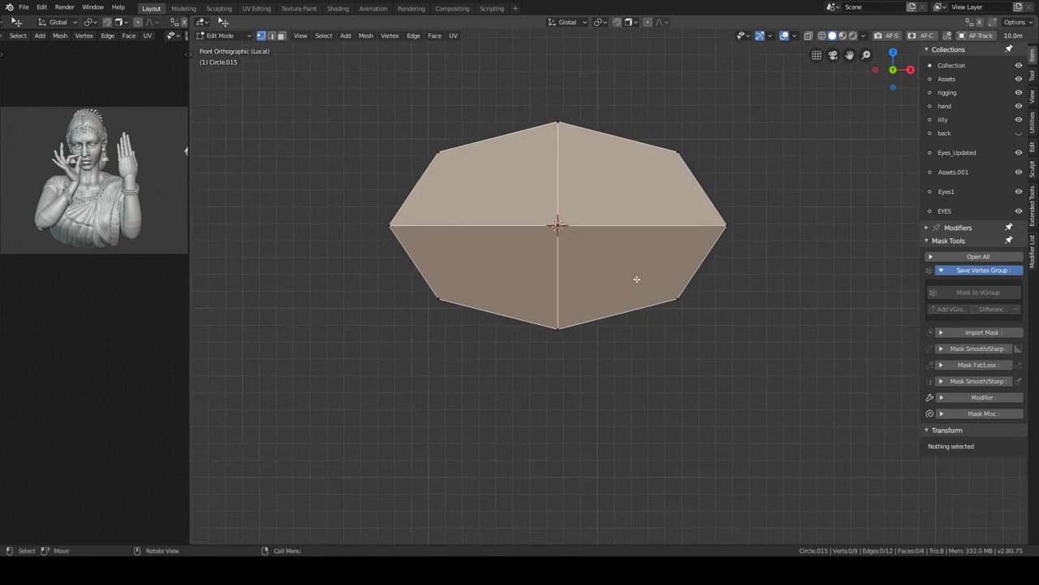
key("KP_Divide")
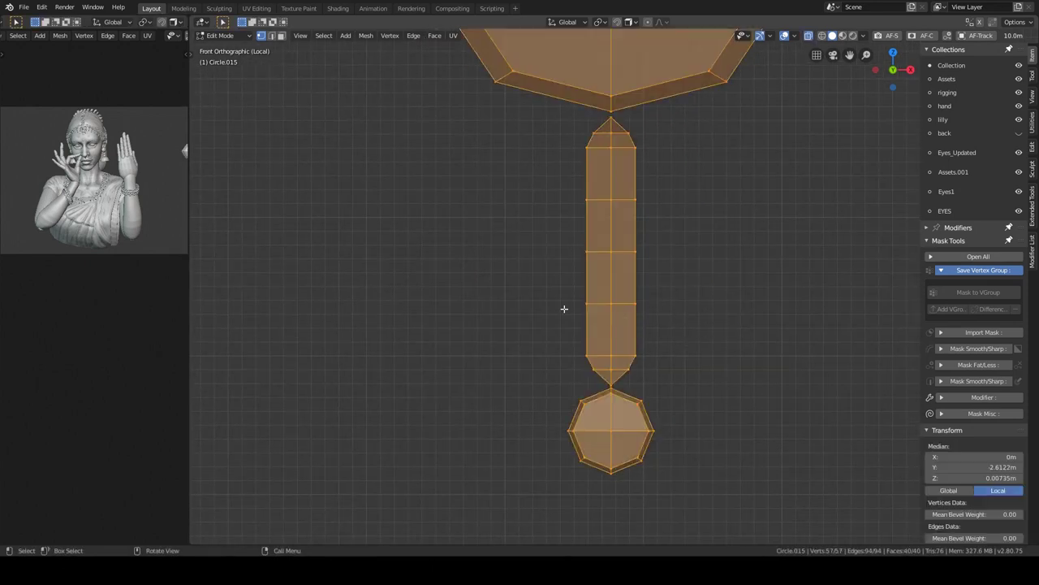
key("alt+a")
left_click_drag(559, 341, 629, 358)
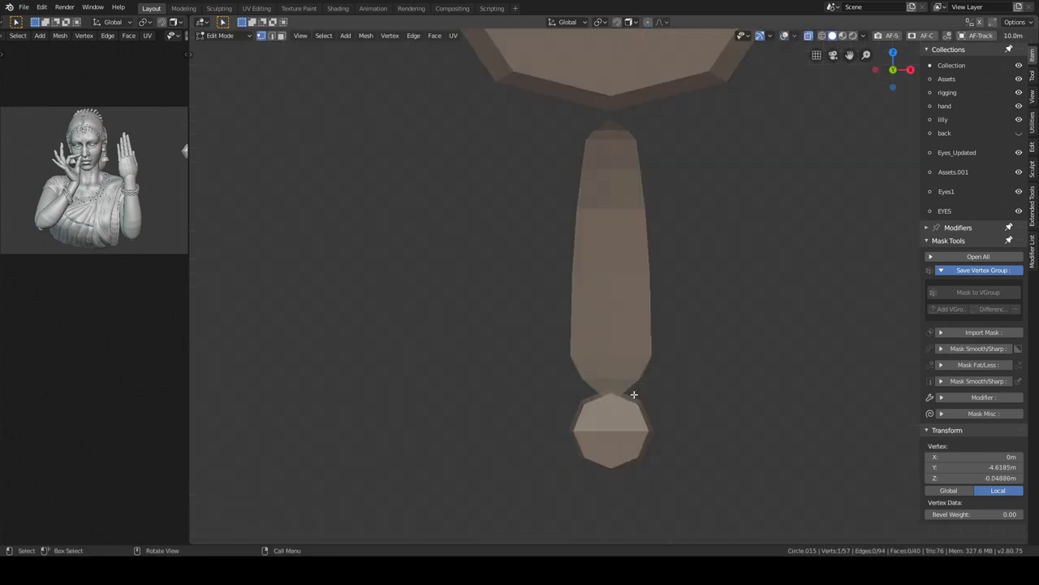
- Recalculate the pendant's normals outward and return to Object Mode
key("shift+z")
key("shift+z")
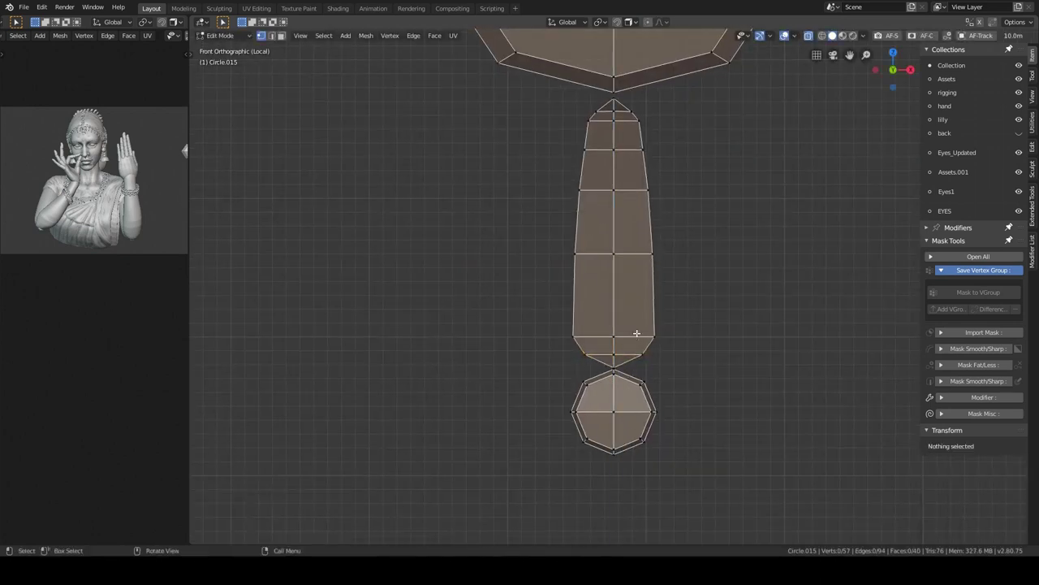
key("Home")
key("a")
key("shift+n")
key("Tab")
mouse_move(637, 333)
middle_mouse_down()
mouse_move(520, 316)
mouse_move(549, 344)
middle_mouse_up()
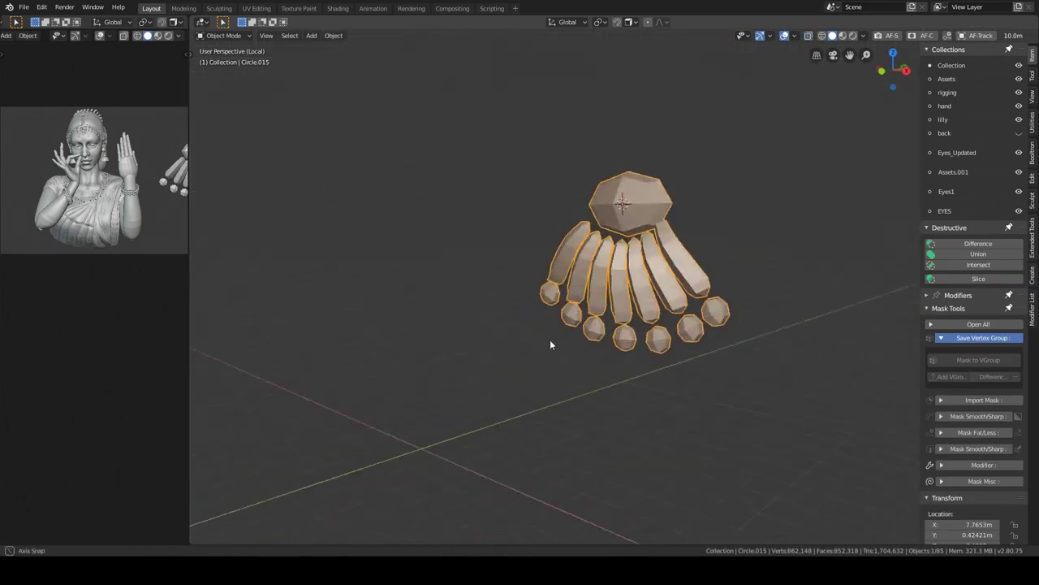
- Move the fan pendant below the medallion and nudge its linked spheres proportionally
key("KP_Divide")
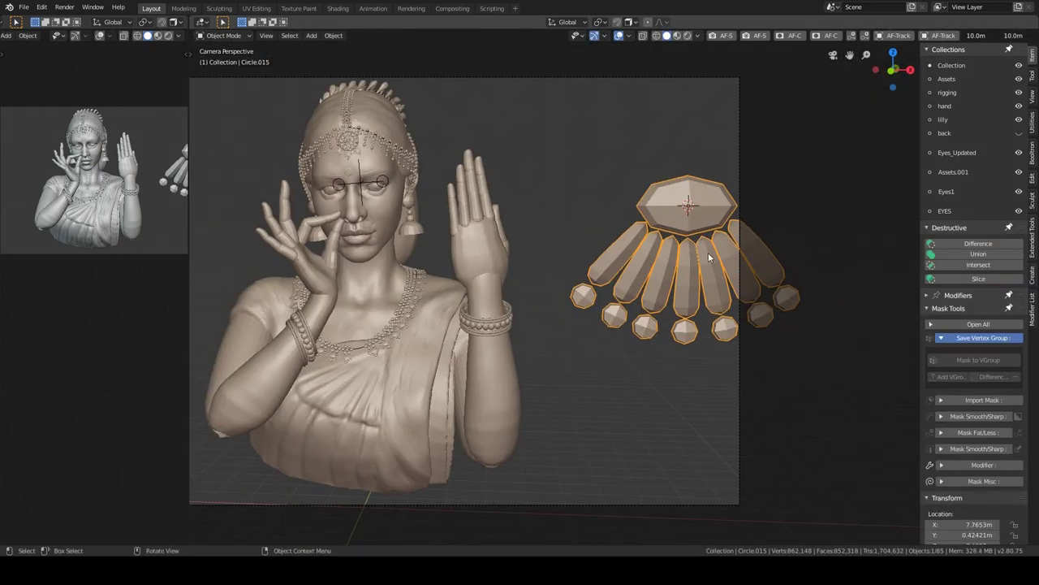
key("g")
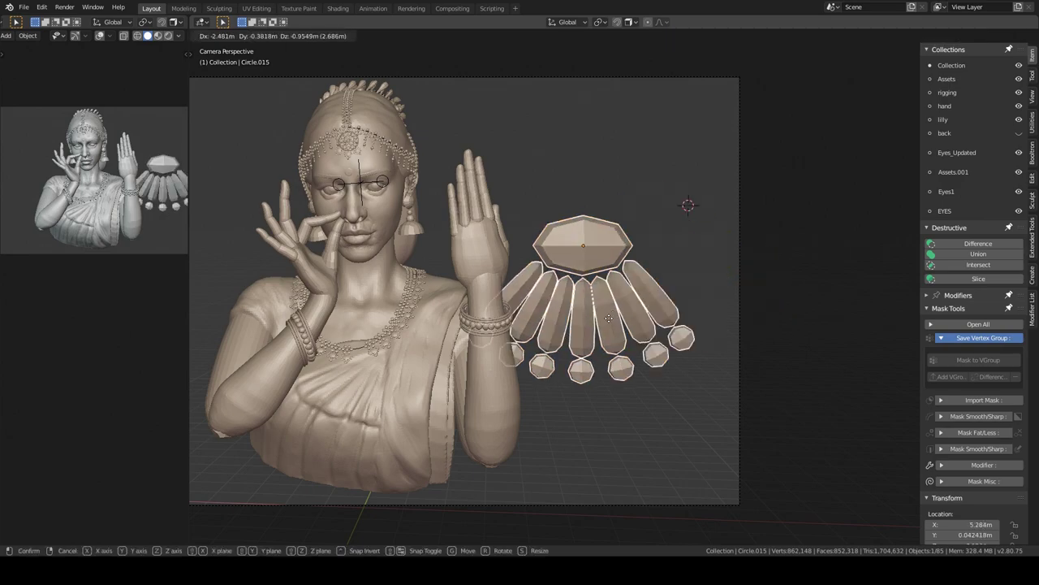
left_click(458, 419)
key("Tab")
key("KP_Decimal")
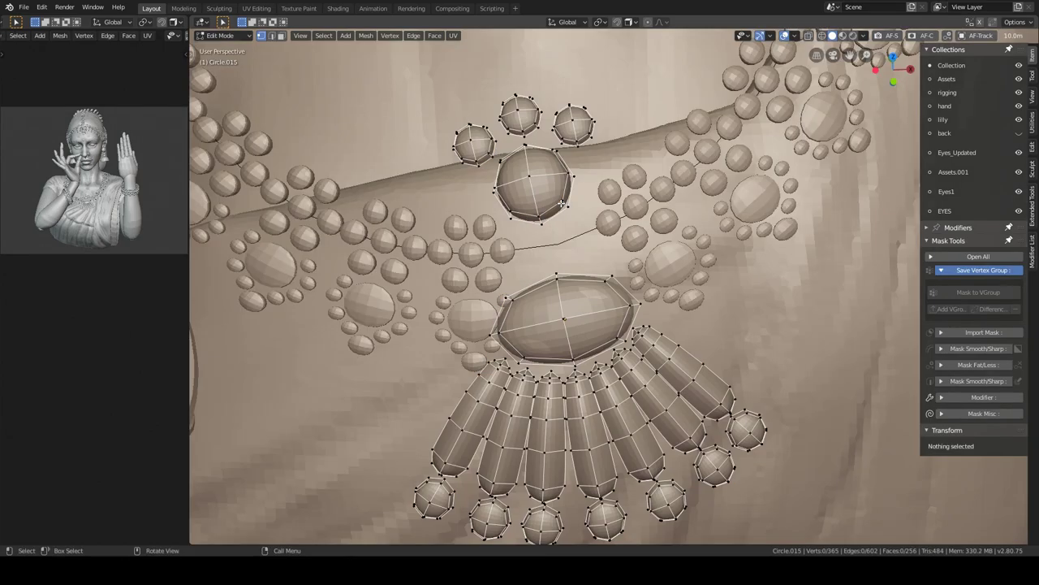
key("l")
key("g")
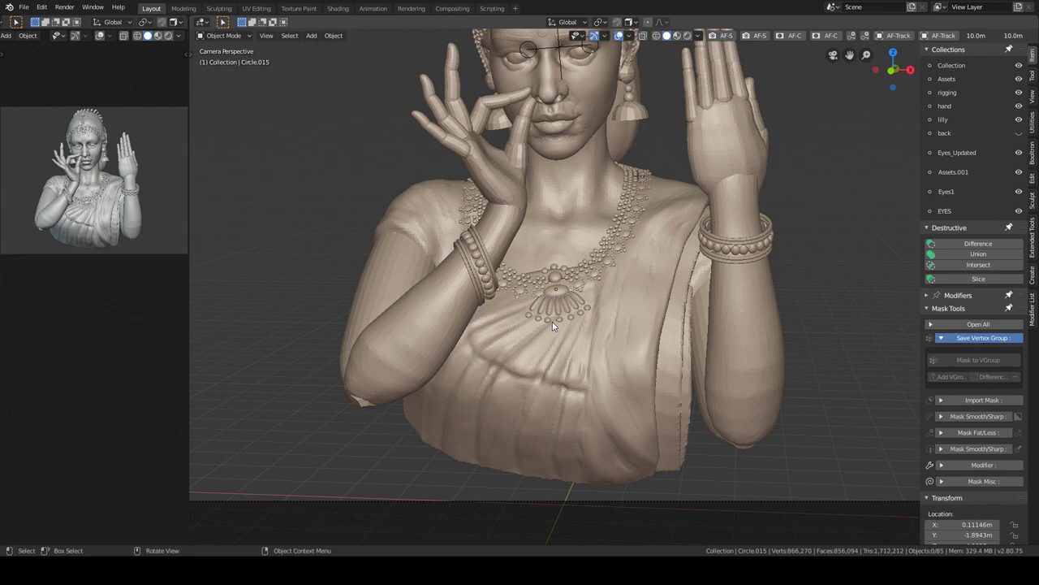
- Save the Blender file
middle_click_drag(552, 322, 546, 311)
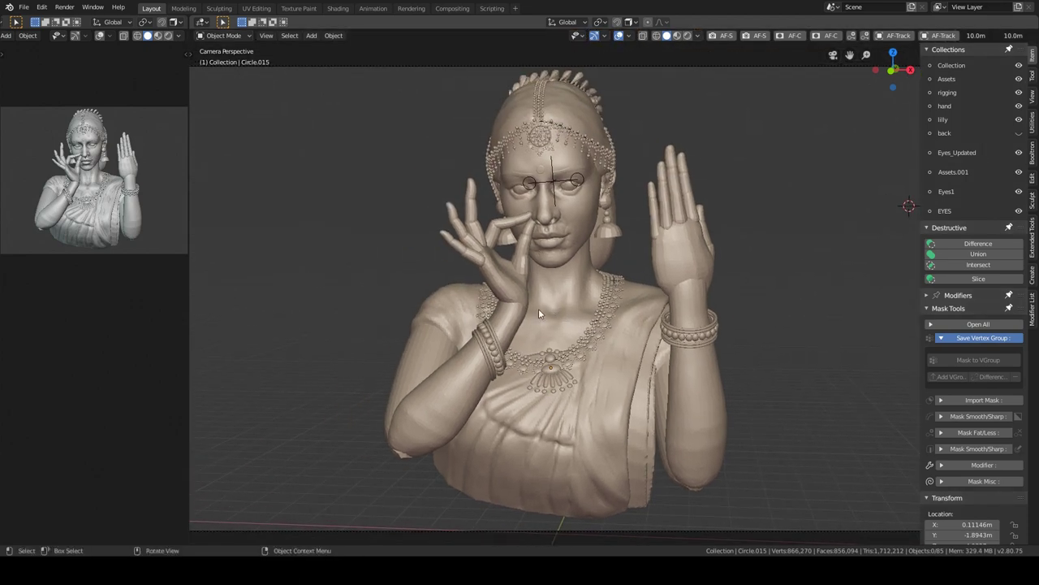
scroll(546, 311, "up", 2)
key("ctrl+s")
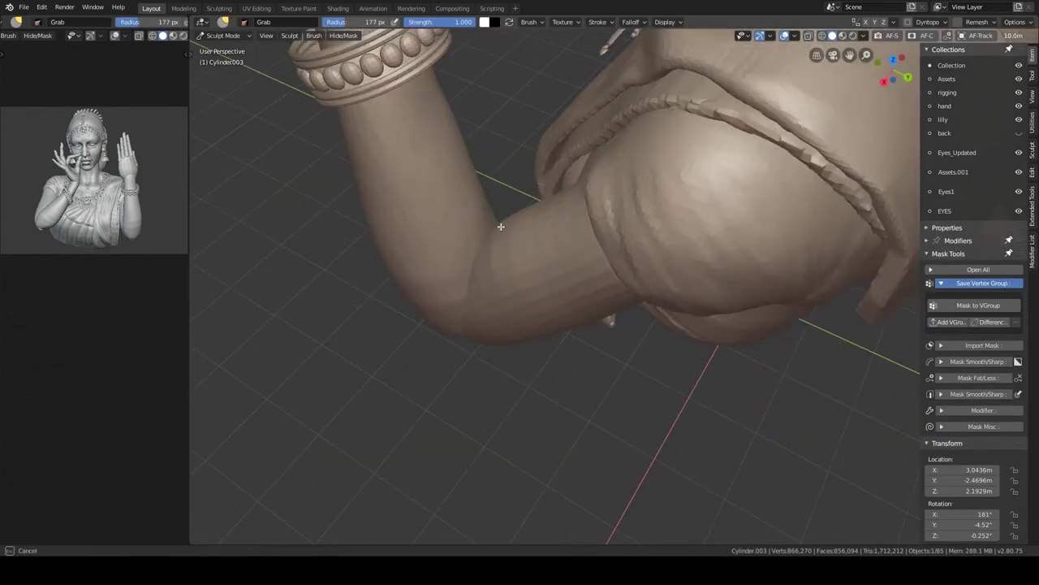
- Grab-sculpt the Cylinder.001 arm, then return to Object Mode to apply transforms
mouse_move(501, 226)
middle_mouse_down()
mouse_move(527, 306)
mouse_move(564, 301)
mouse_move(563, 279)
mouse_move(580, 348)
mouse_move(643, 306)
mouse_move(598, 318)
mouse_move(533, 290)
mouse_move(525, 268)
mouse_move(568, 255)
mouse_move(580, 342)
middle_mouse_up()
key("KP_0")
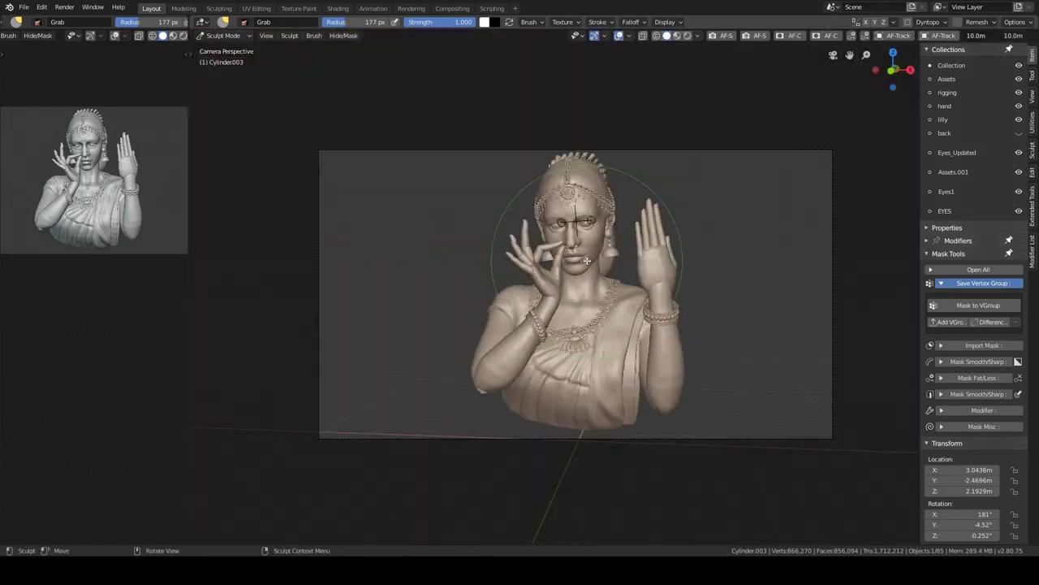
scroll(674, 206, "up", 3)
scroll(674, 206, "up", 5)
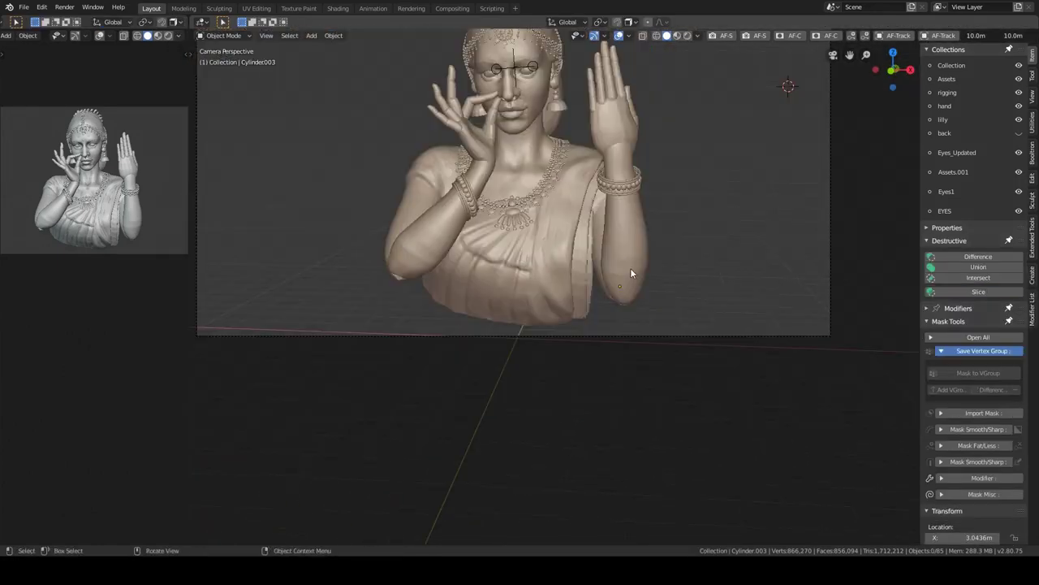
middle_click_drag(630, 268, 605, 237)
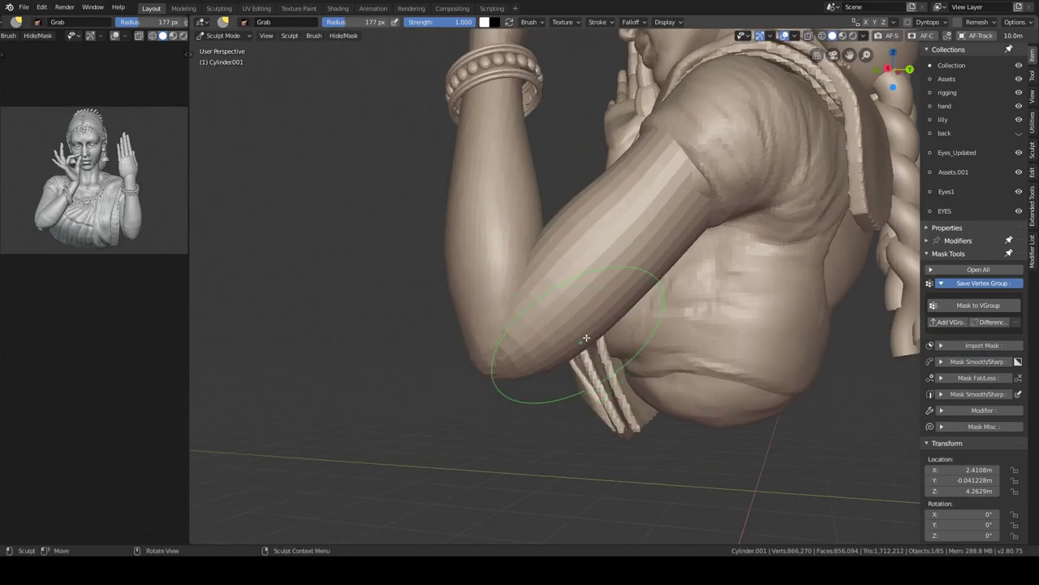
mouse_move(638, 286)
middle_mouse_down()
mouse_move(464, 382)
mouse_move(422, 349)
mouse_move(455, 341)
middle_mouse_up()
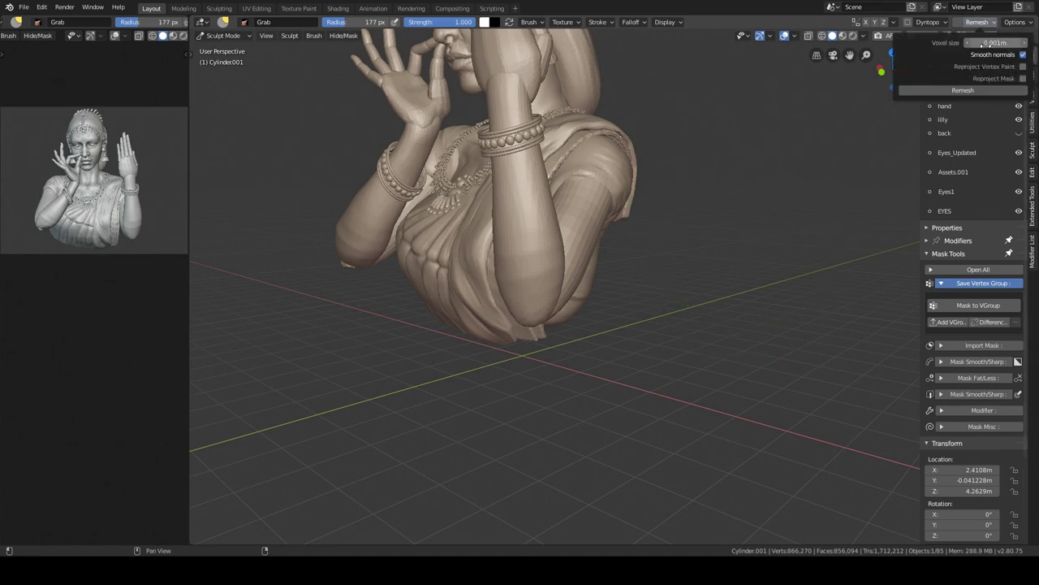
middle_click_drag(586, 272, 506, 290)
scroll(506, 290, "up", 5)
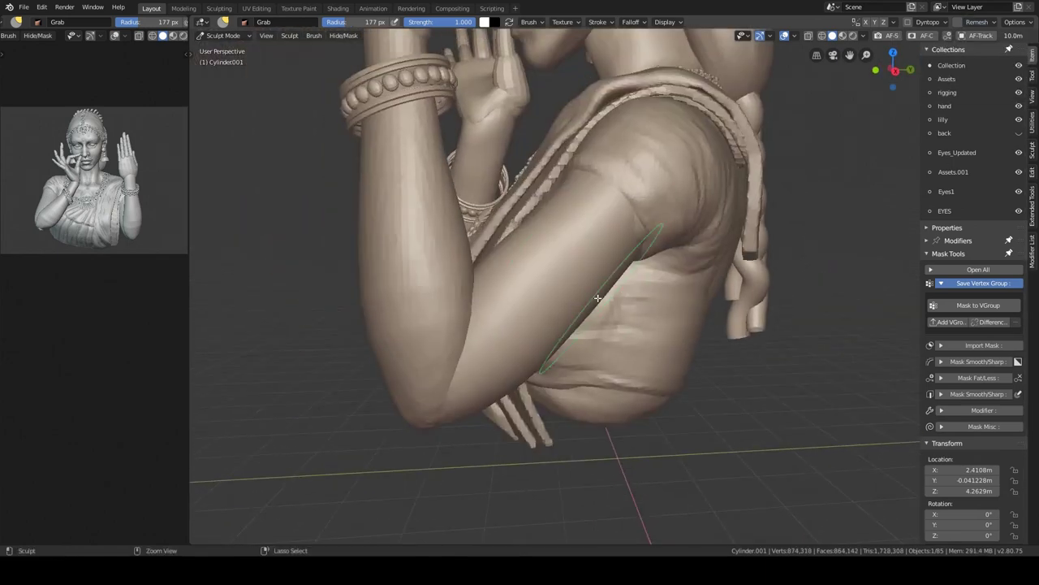
key("ctrl+Tab")
left_click(414, 290)
key("ctrl+a")
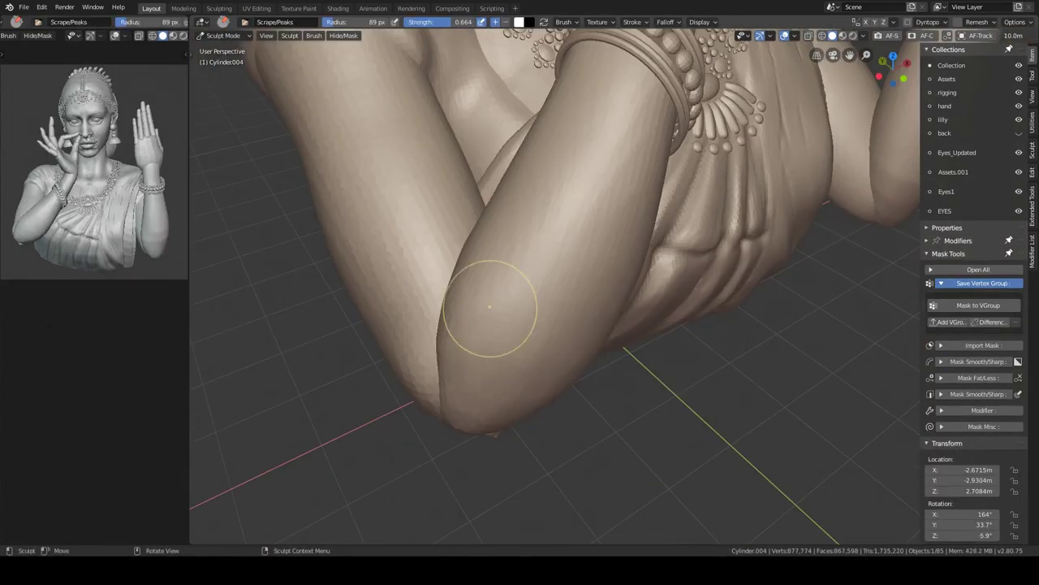
- Grab-reshape and smooth the Cylinder.003 forearm's elbow just below the bangle
middle_click_drag(489, 306, 525, 341)
scroll(525, 341, "down", 4)
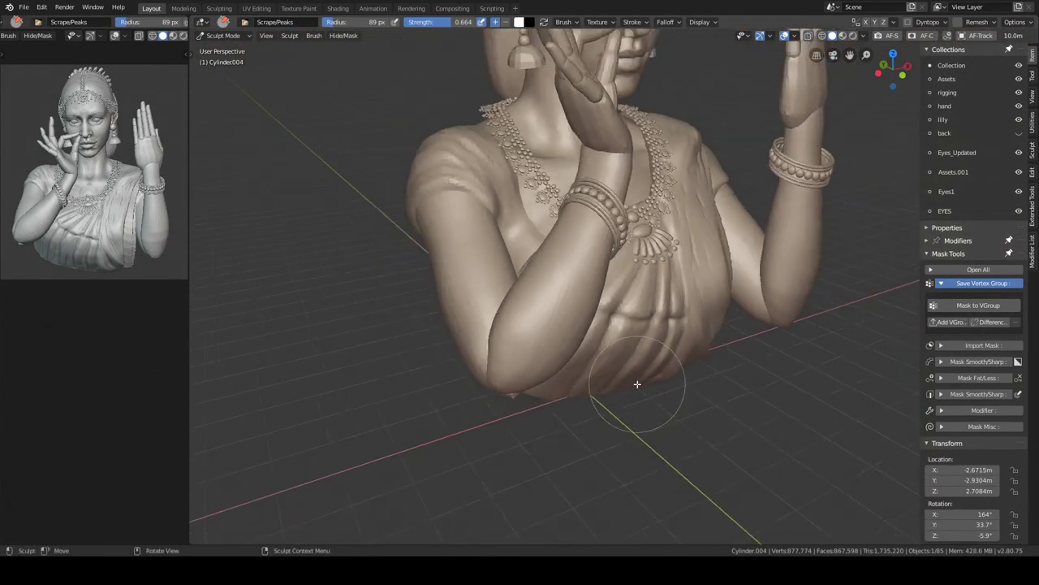
mouse_move(638, 382)
middle_mouse_down()
mouse_move(714, 389)
mouse_move(650, 324)
mouse_move(622, 268)
mouse_move(674, 302)
mouse_move(647, 364)
mouse_move(643, 430)
mouse_move(680, 360)
mouse_move(644, 231)
mouse_move(530, 301)
middle_mouse_up()
scroll(714, 389, "up", 4)
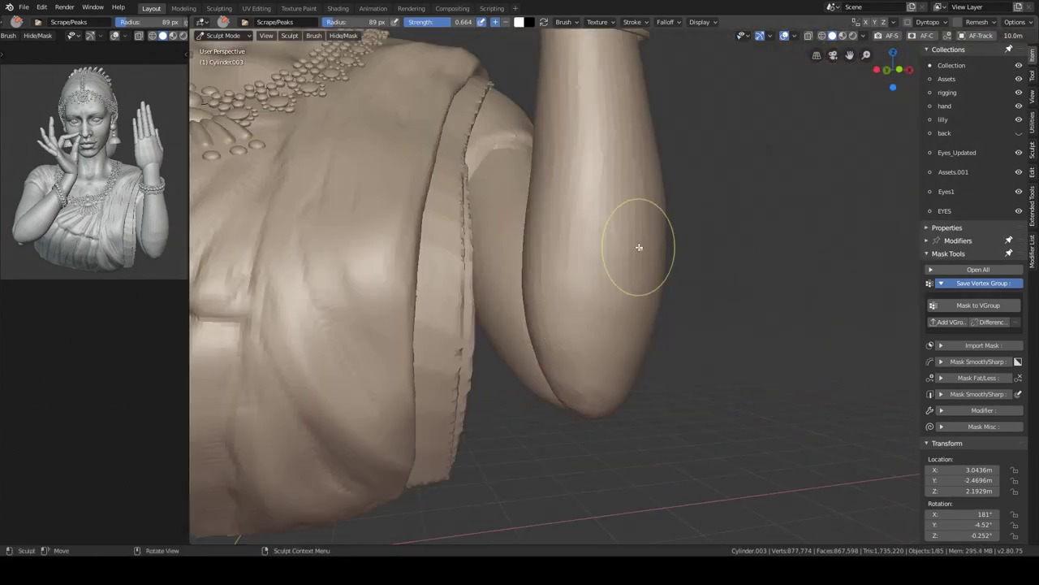
middle_click_drag(639, 247, 596, 278)
key("Tab")
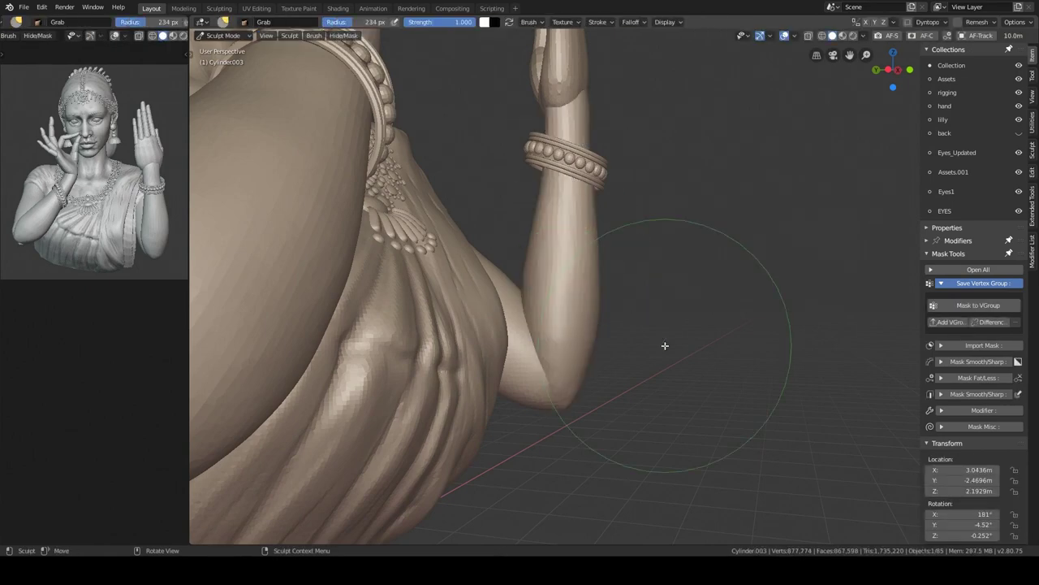
mouse_move(665, 345)
middle_mouse_down()
mouse_move(481, 255)
mouse_move(531, 255)
mouse_move(624, 218)
mouse_move(595, 175)
middle_mouse_up()
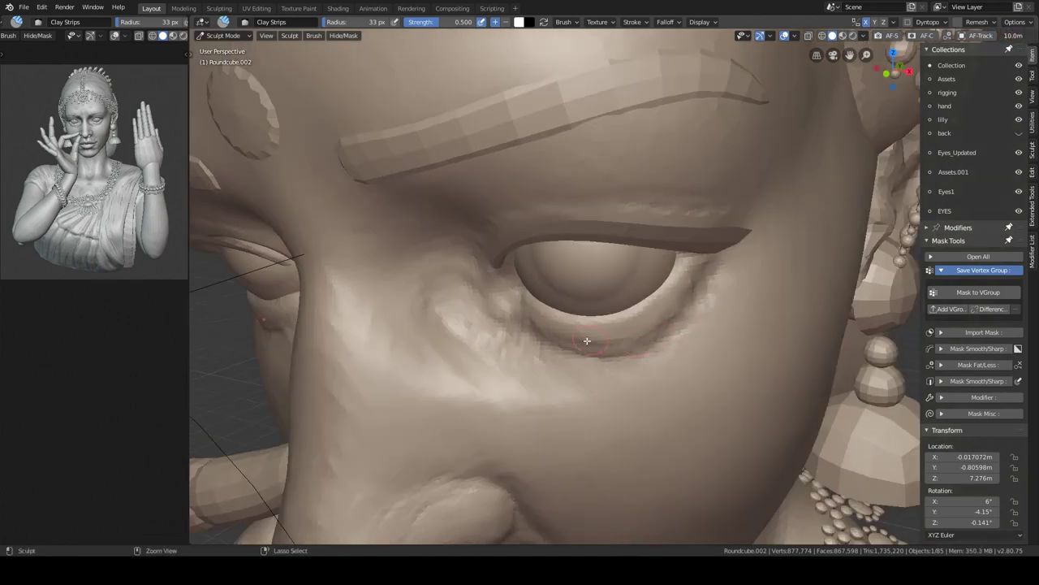
- Draw creases and puffy folds under the right eye with the Draw brush
mouse_move(586, 340)
middle_mouse_down()
mouse_move(710, 257)
mouse_move(554, 369)
mouse_move(581, 349)
middle_mouse_up()
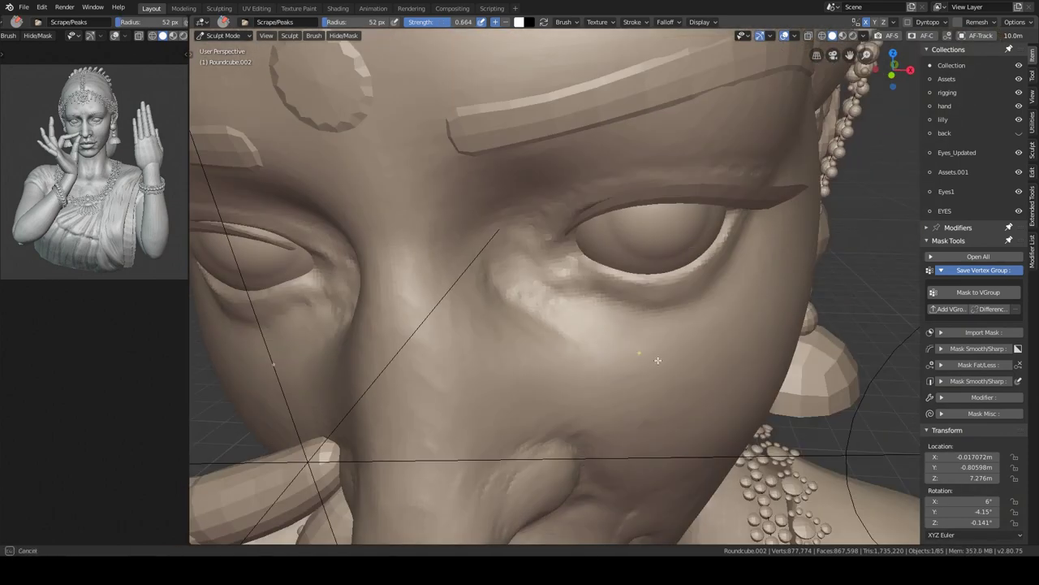
mouse_move(658, 360)
middle_mouse_down()
mouse_move(591, 325)
mouse_move(626, 371)
mouse_move(591, 348)
middle_mouse_up()
key("x")
mouse_move(648, 243)
middle_mouse_down()
mouse_move(639, 209)
mouse_move(716, 180)
middle_mouse_up()
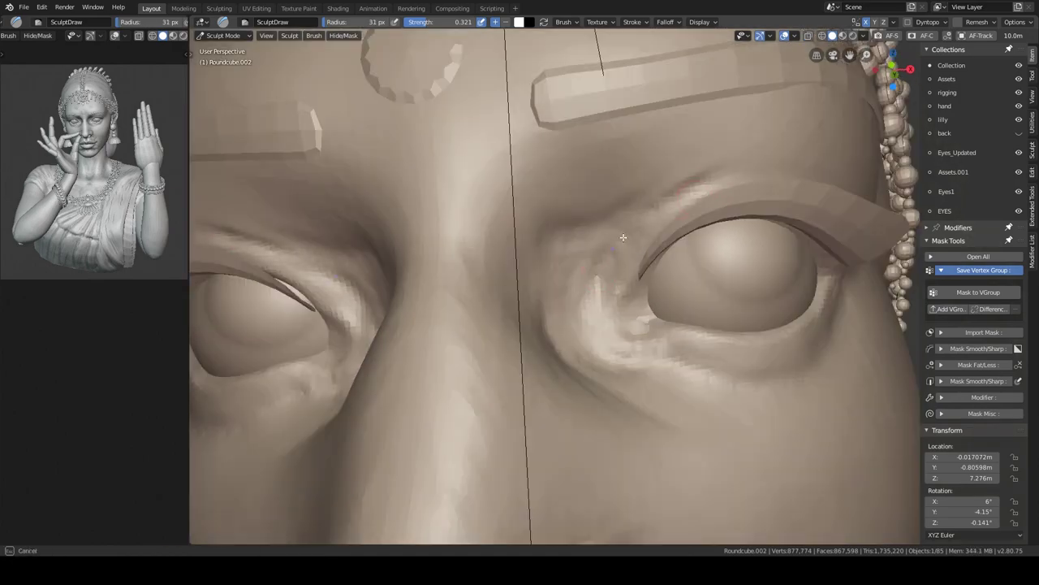
- Add Clay Strips folds along the nose bridge, then frame the whole figure
middle_click_drag(623, 236, 570, 365)
key("c")
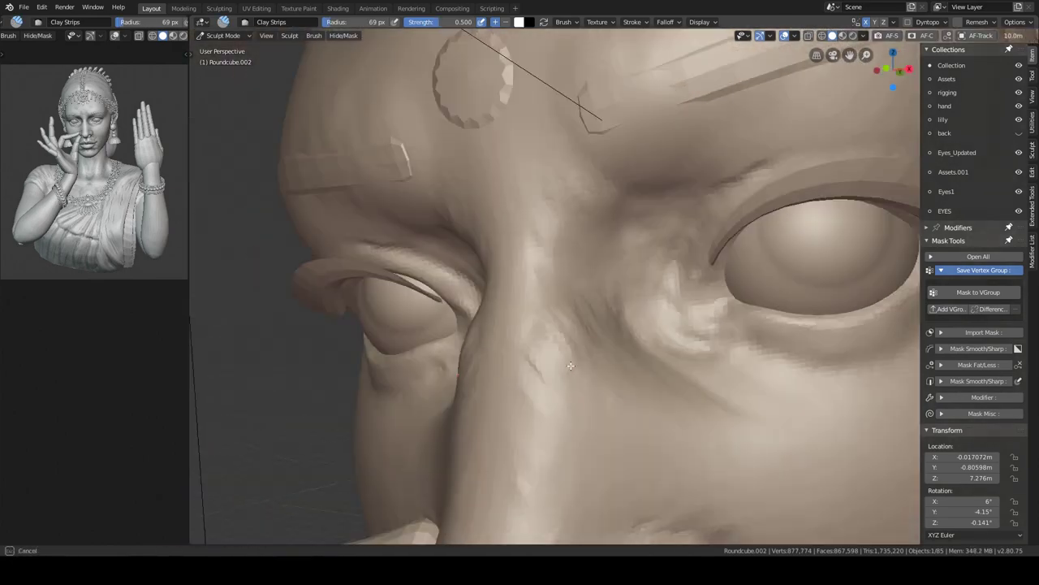
key("Home")
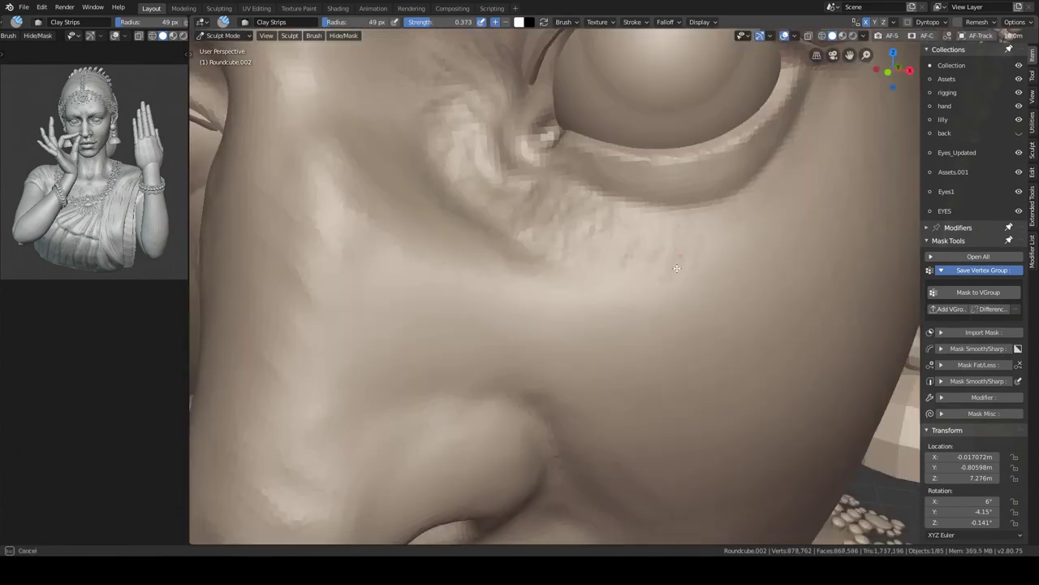
middle_click_drag(676, 268, 615, 251)
- Grab-reshape the upper eyelid while viewing it through the scene camera
key("g")
key("Home")
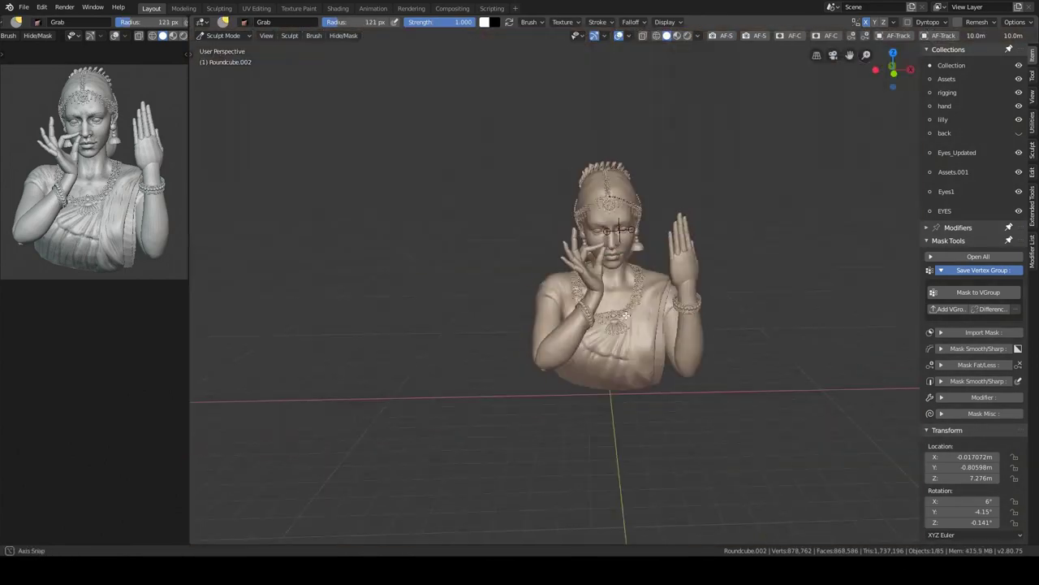
middle_click_drag(620, 425, 621, 247, "ctrl")
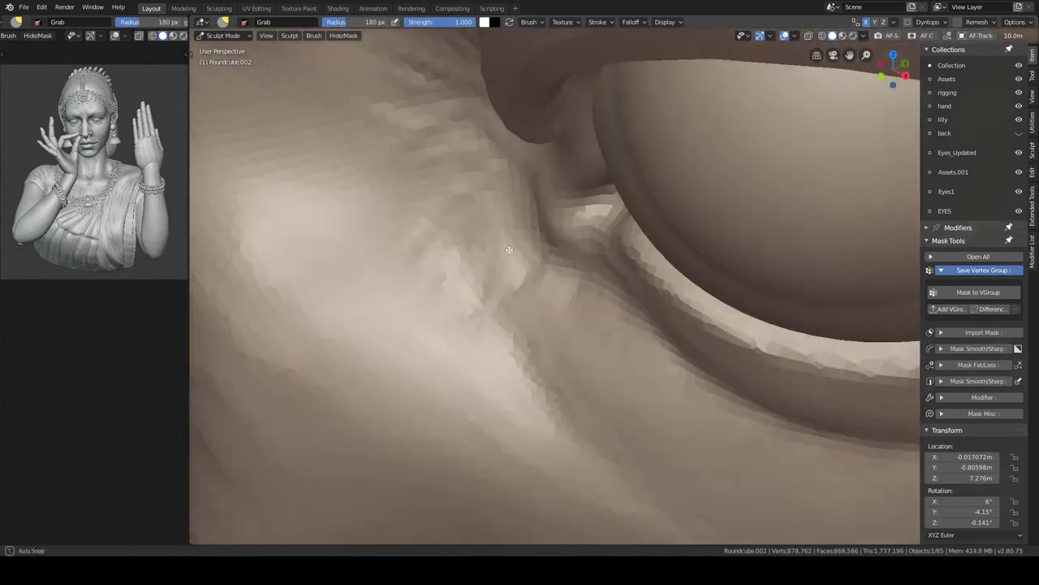
key("grave")
left_click(770, 427)
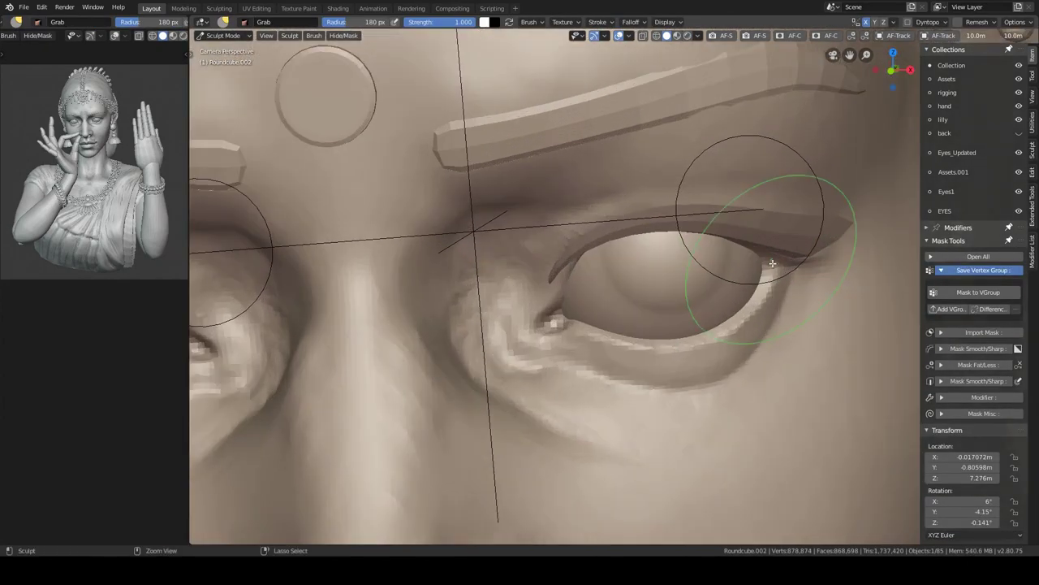
scroll(826, 347, "up", 2)
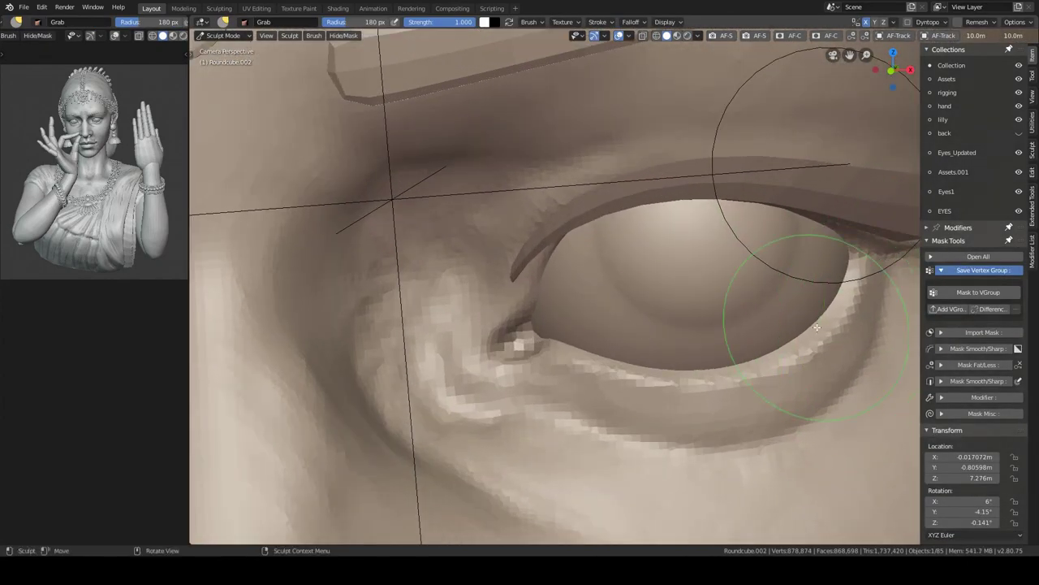
- Carve flared nostril wings and deeper nostril openings with Clay Strips and Scrape/Peaks
middle_click_drag(571, 363, 627, 388)
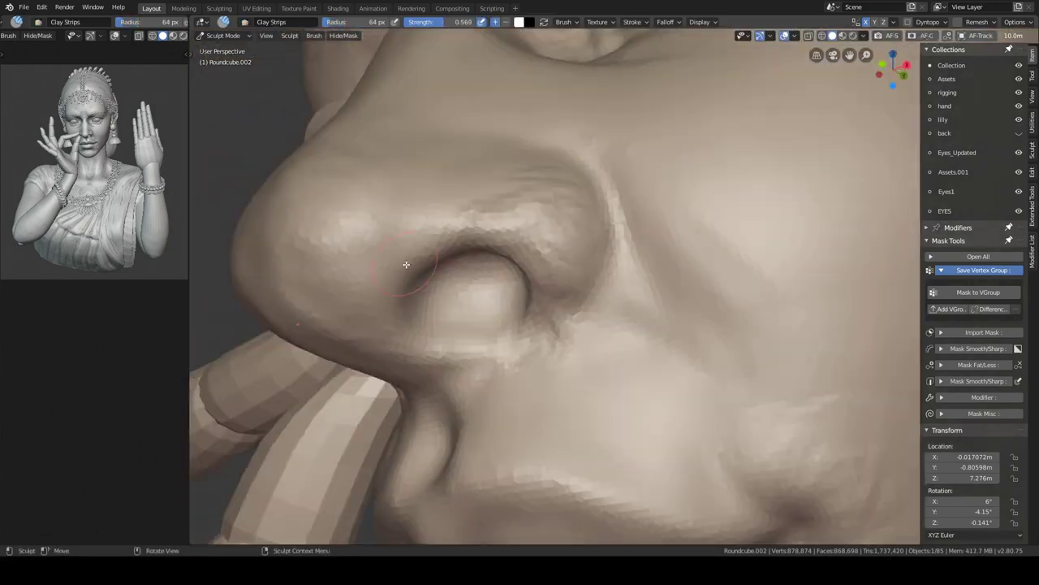
mouse_move(466, 233)
middle_mouse_down()
mouse_move(576, 194)
mouse_move(480, 221)
mouse_move(381, 397)
middle_mouse_up()
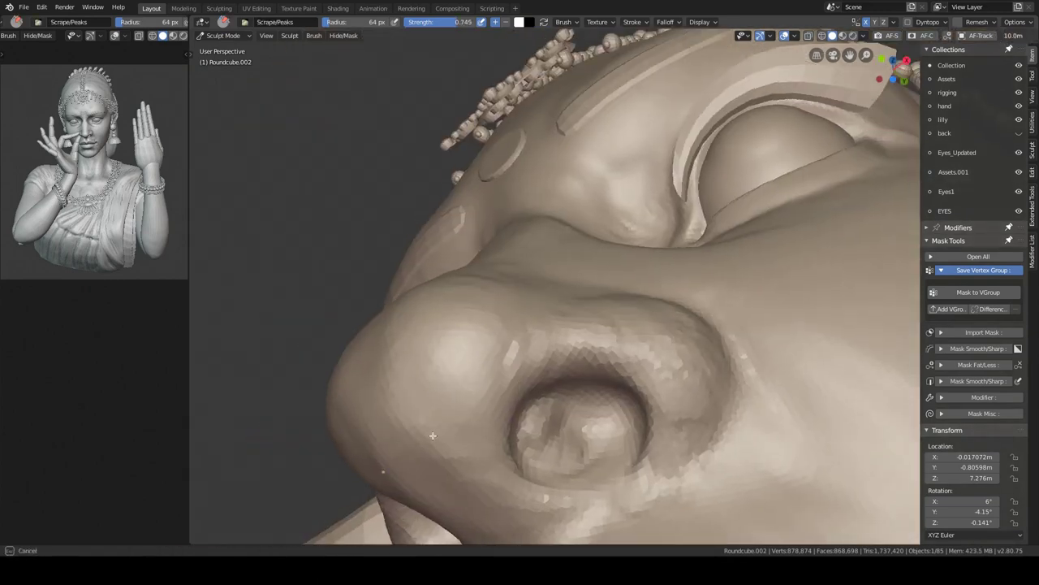
mouse_move(433, 436)
middle_mouse_down()
mouse_move(479, 163)
mouse_move(596, 170)
mouse_move(590, 284)
middle_mouse_up()
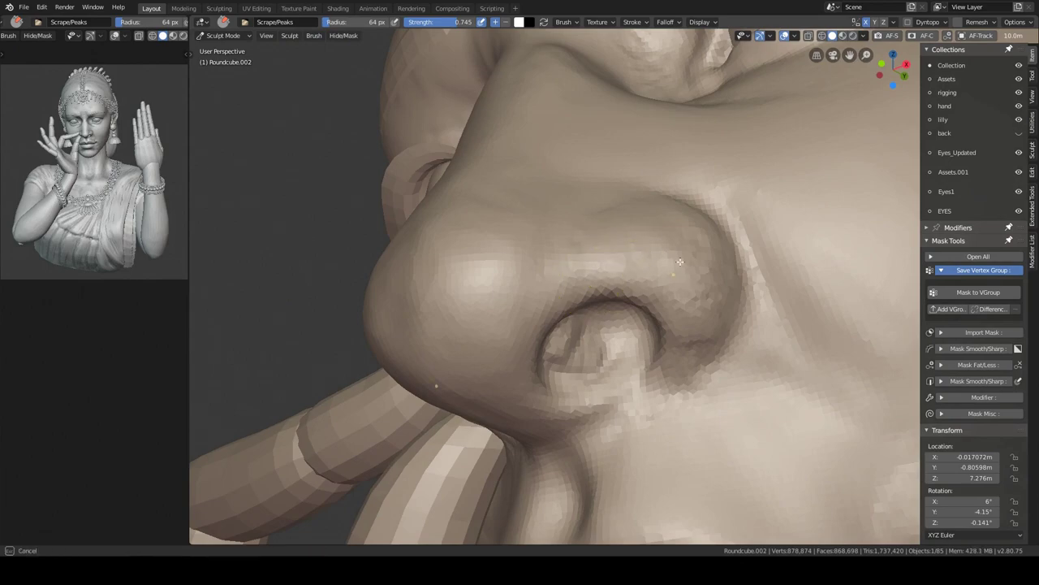
middle_click_drag(680, 262, 533, 104)
- Shrink the Grab brush to 123 px and pull the neck bulge and nose underside into shape
key("g")
middle_click_drag(560, 307, 621, 249)
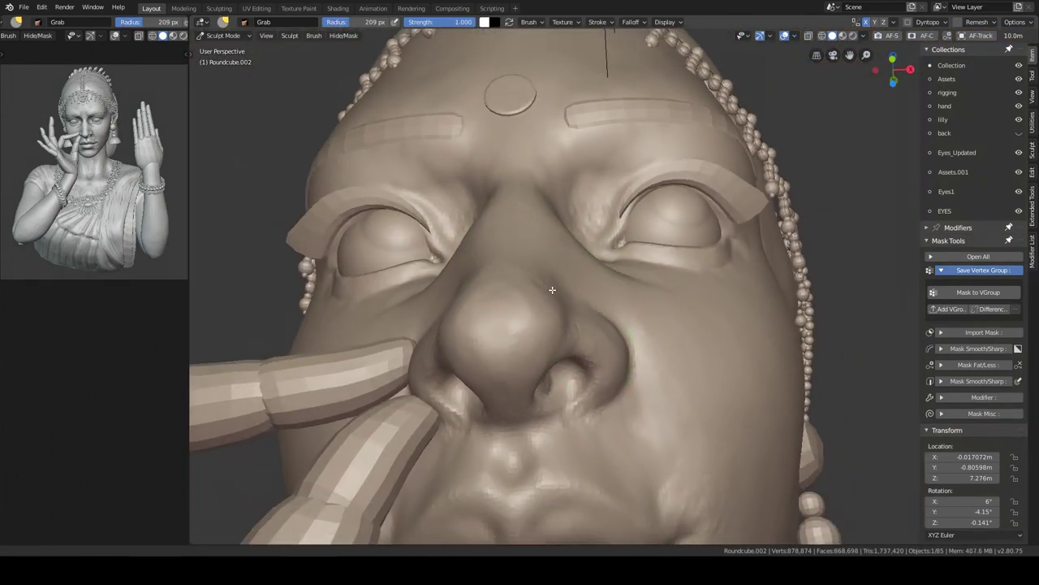
scroll(621, 248, "up", 3)
key("bracketleft")
key("bracketleft")
key("bracketleft")
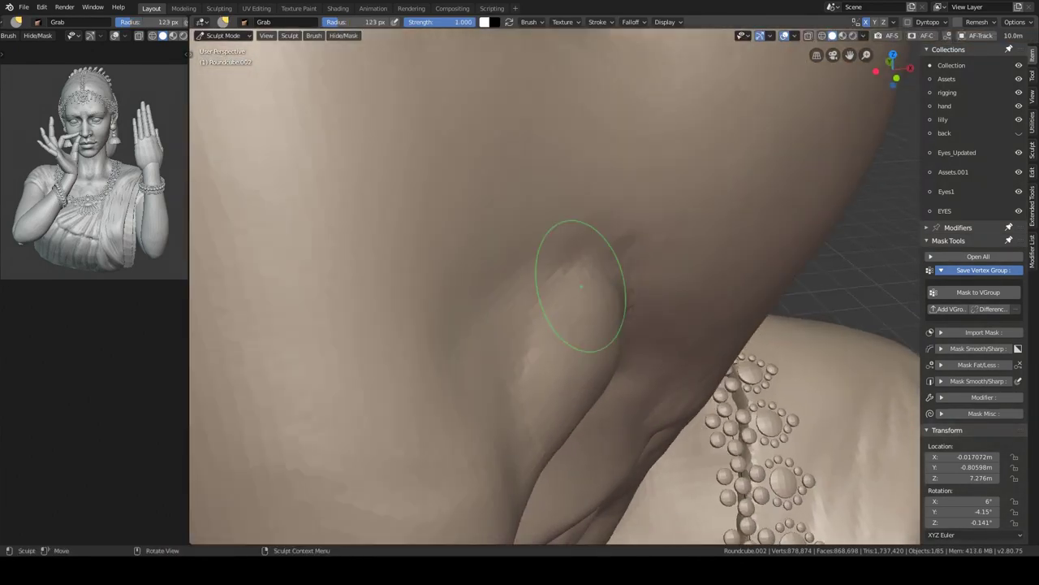
mouse_move(580, 278)
middle_mouse_down()
mouse_move(548, 272)
mouse_move(610, 241)
mouse_move(540, 261)
middle_mouse_up()
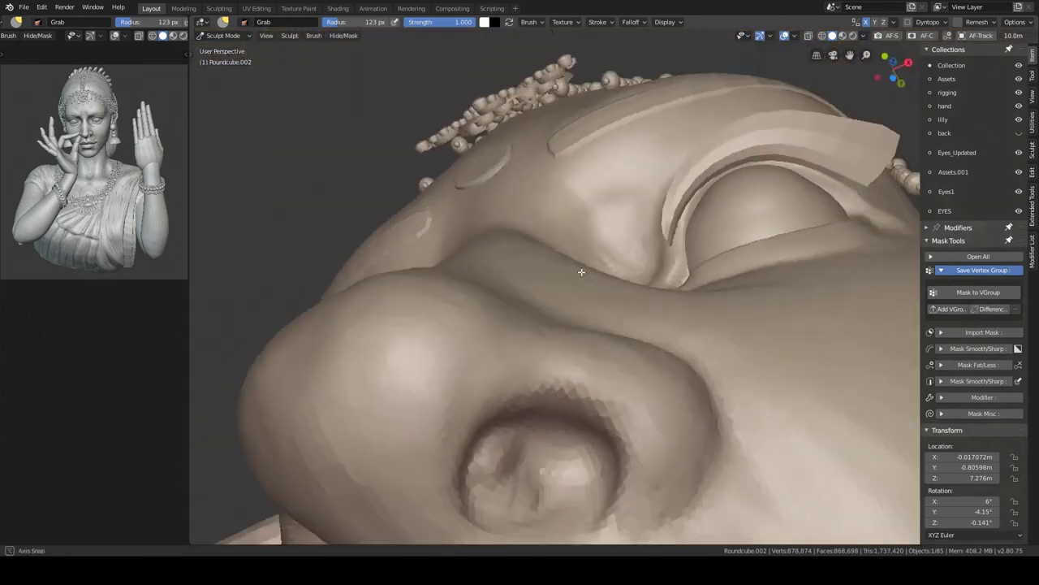
mouse_move(530, 312)
middle_mouse_down()
mouse_move(541, 301)
mouse_move(667, 292)
mouse_move(568, 244)
middle_mouse_up()
scroll(557, 232, "up", 2)
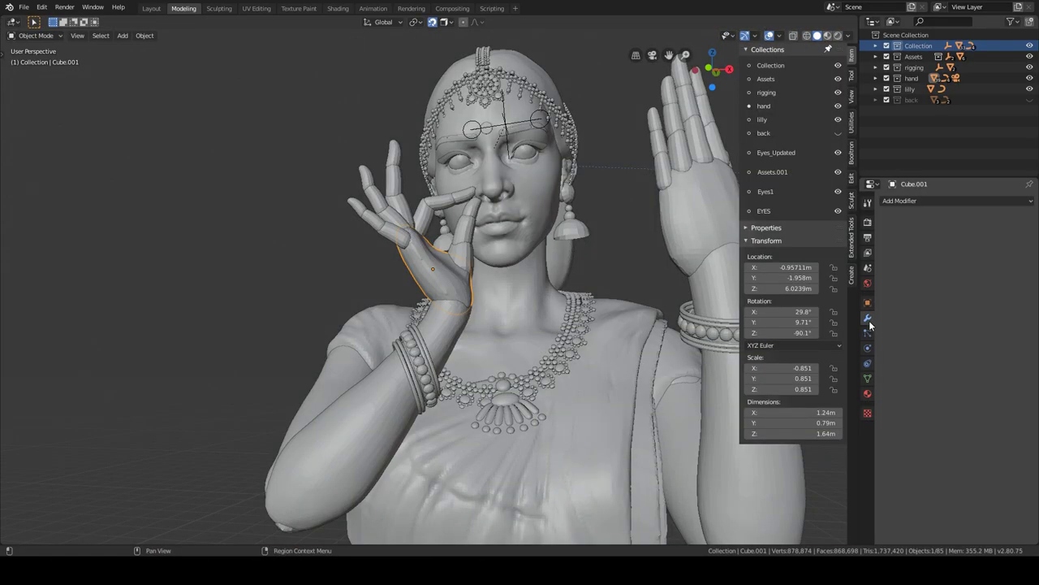
- Merge the finger pieces into the Cube.003 hand with a 0.03 voxel Remesh union, moving the fingers to 'back'
left_click(900, 201)
left_click(831, 337)
left_click(955, 248)
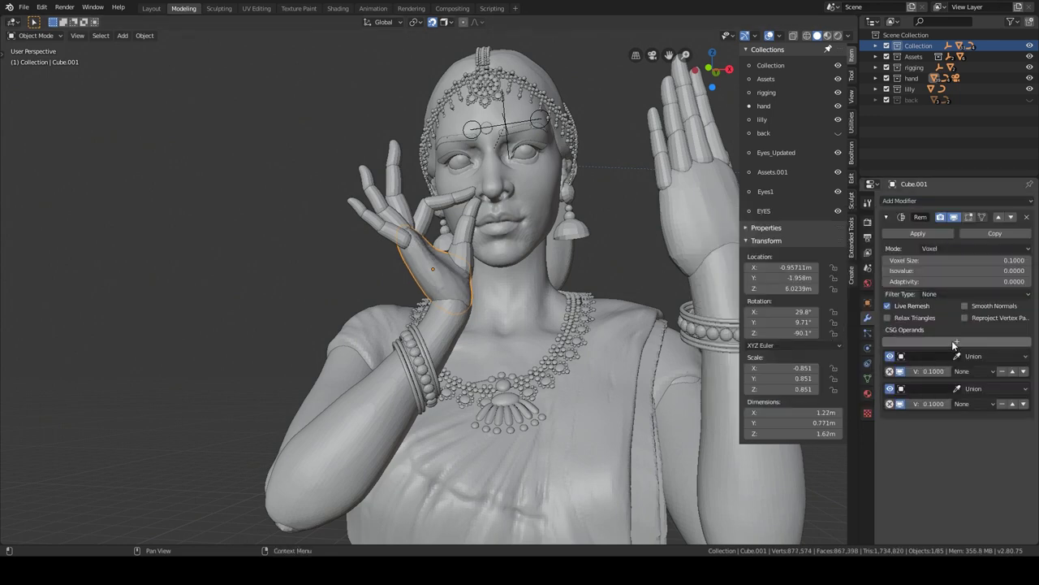
left_click(955, 341)
left_click(955, 341)
left_click(955, 341)
left_click(958, 356)
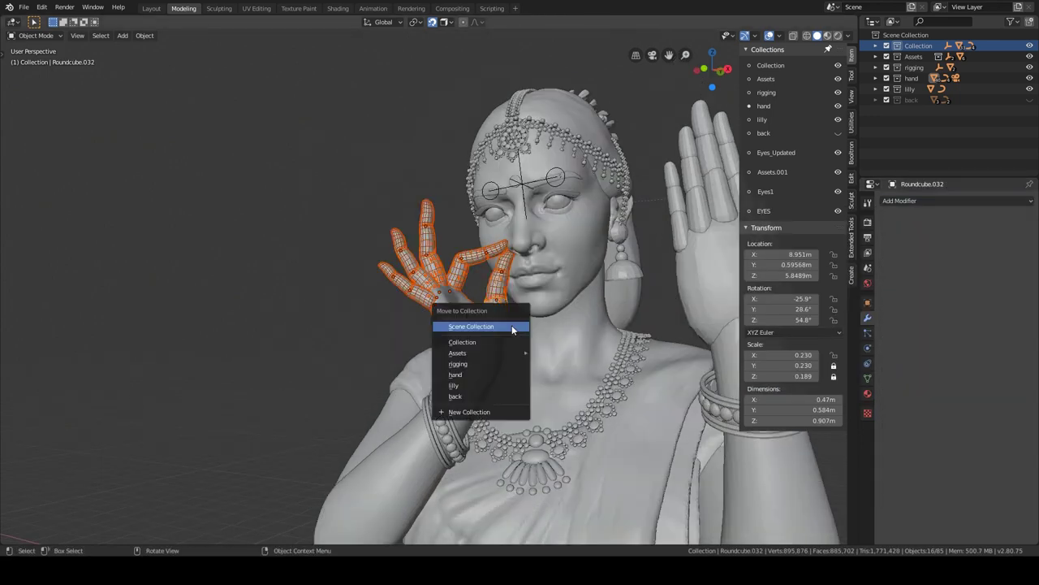
left_click(481, 394)
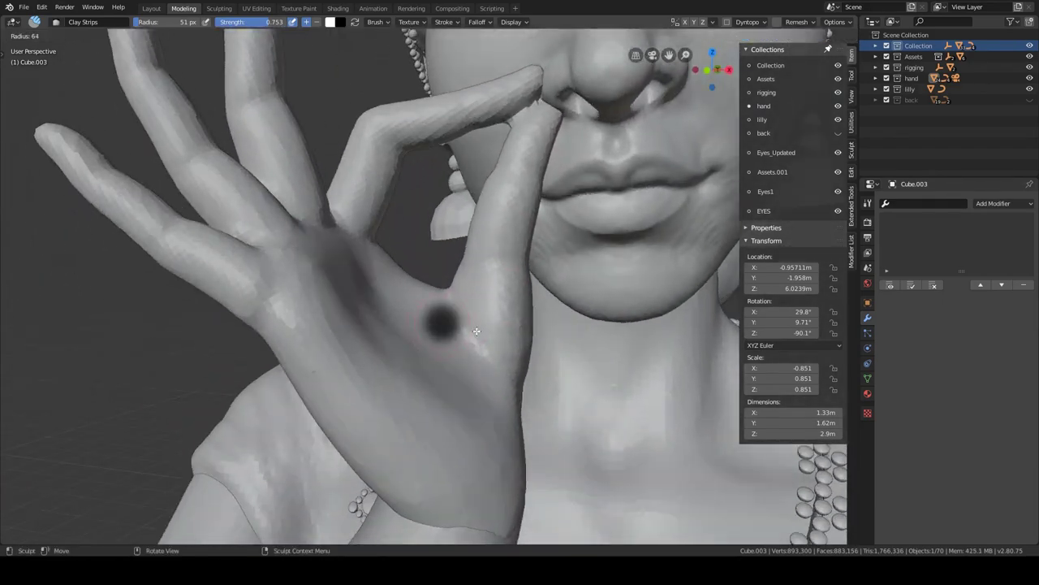
- Resize the sculpting brush and inspect the isolated hand
middle_click_drag(476, 331, 451, 305)
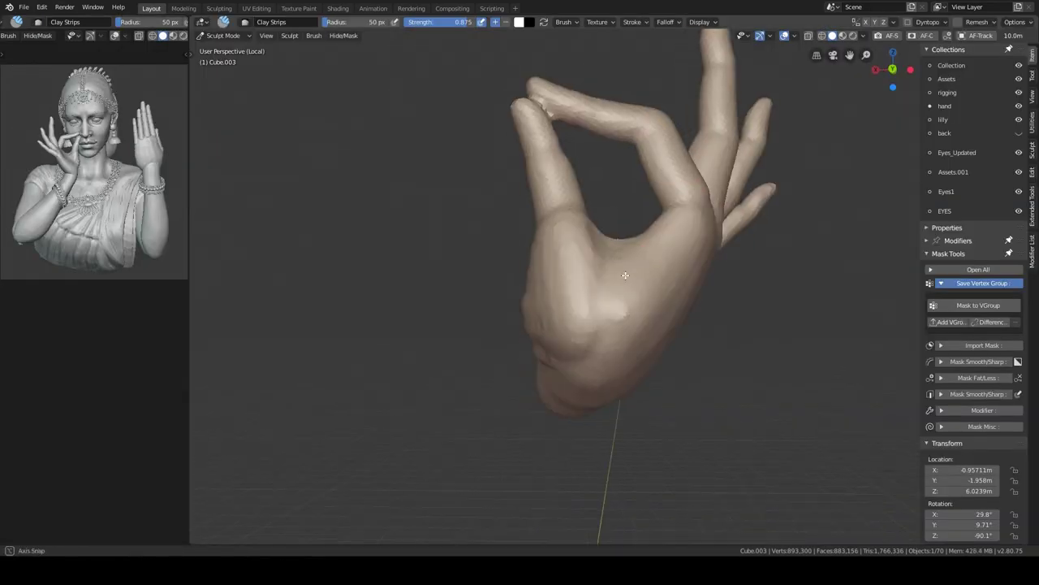
left_click(568, 22)
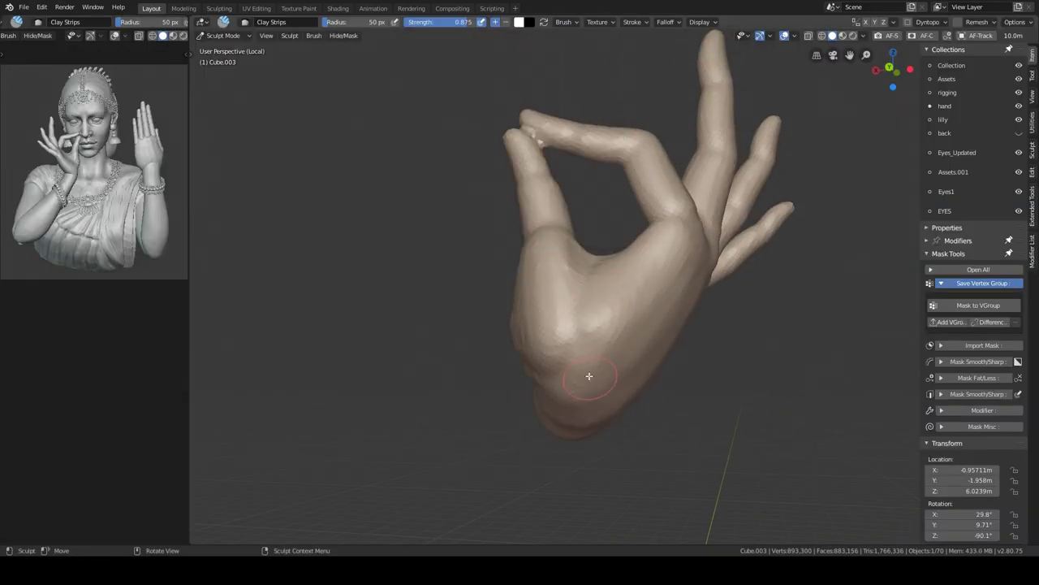
mouse_move(590, 376)
middle_mouse_down()
mouse_move(605, 249)
mouse_move(569, 312)
middle_mouse_up()
- Apply the hand's rotation and scale, recalculate its normals, and return to Sculpt Mode
key("ctrl+Tab")
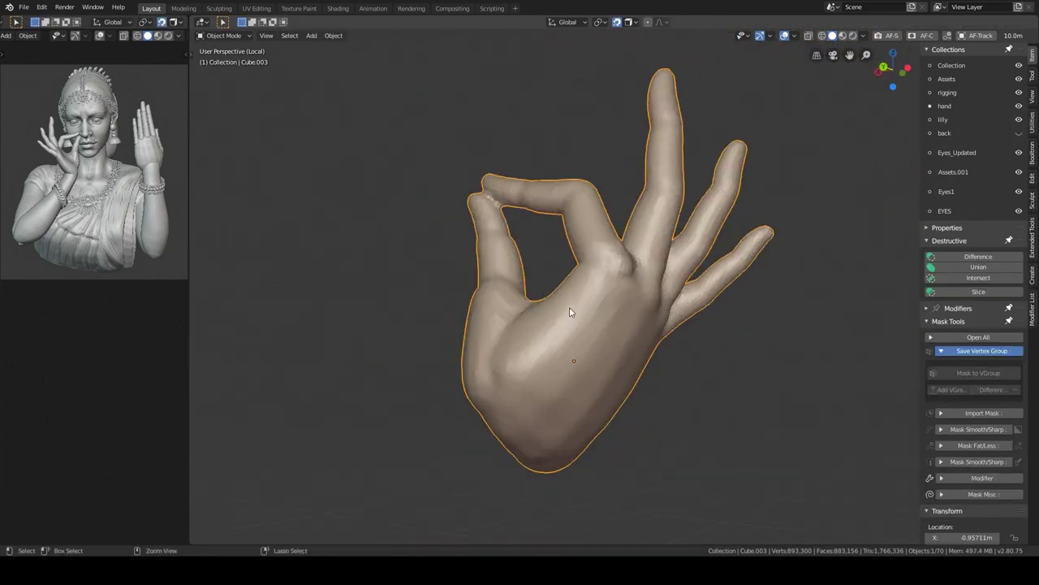
left_click(556, 341)
key("Tab")
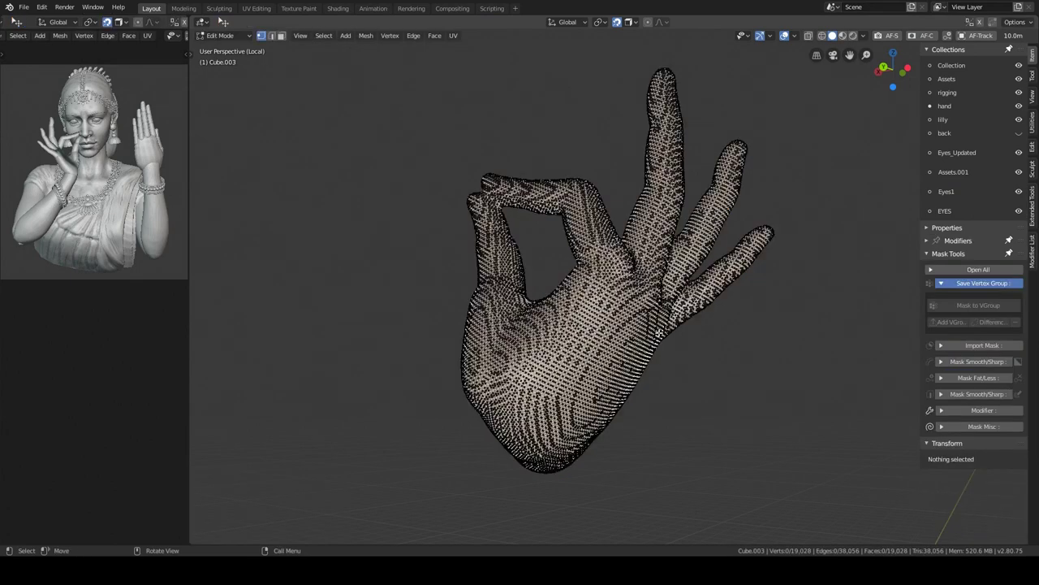
key("a")
key("shift+n")
key("ctrl+Tab")
mouse_move(654, 332)
middle_mouse_down()
mouse_move(633, 182)
mouse_move(668, 224)
middle_mouse_up()
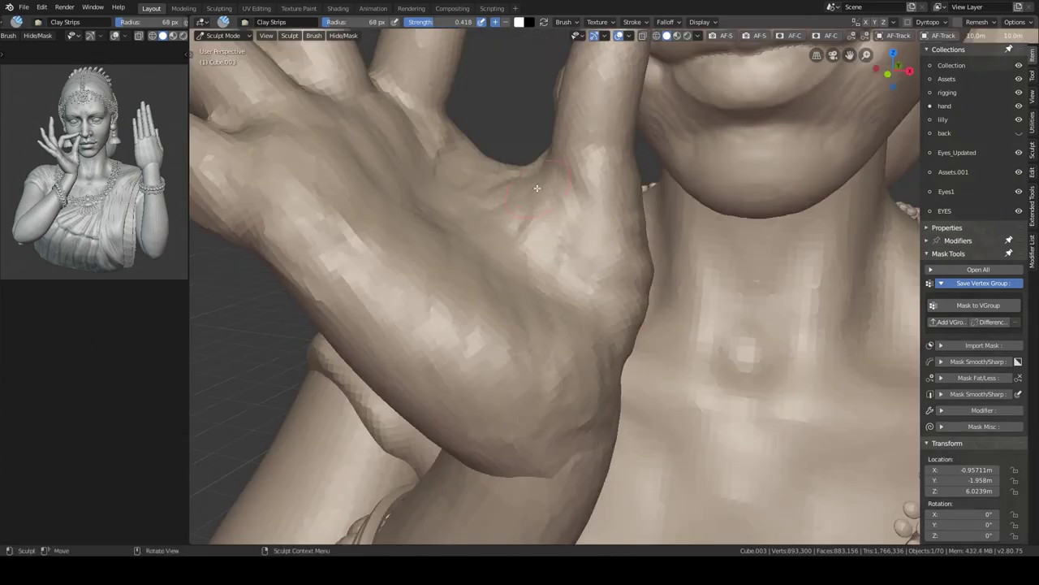
- Sculpt palm and knuckle creases into the Cube.003 hand by the nose, isolating it in Local view
middle_click_drag(537, 188, 542, 168)
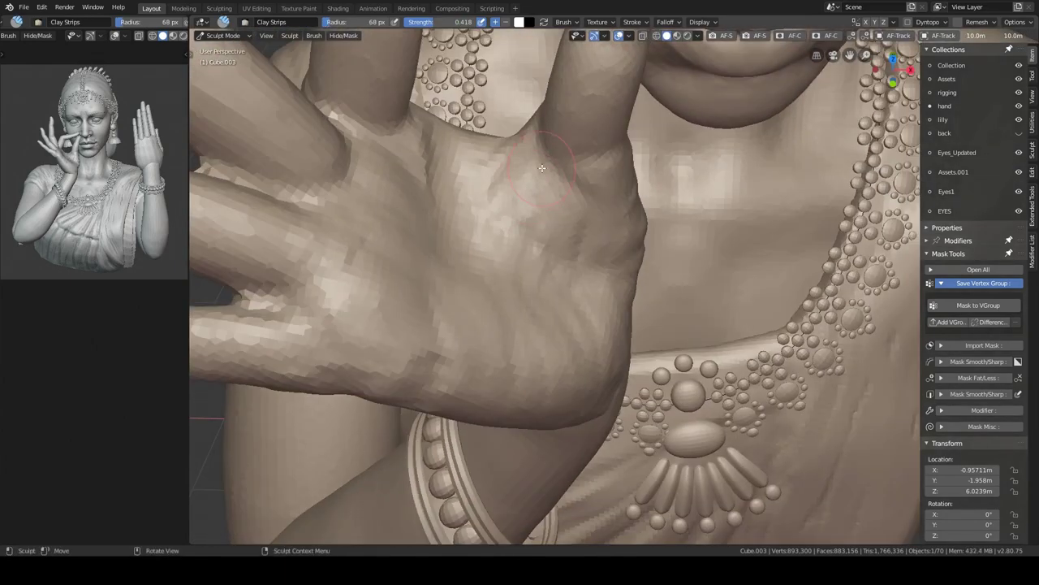
middle_click_drag(564, 208, 603, 295)
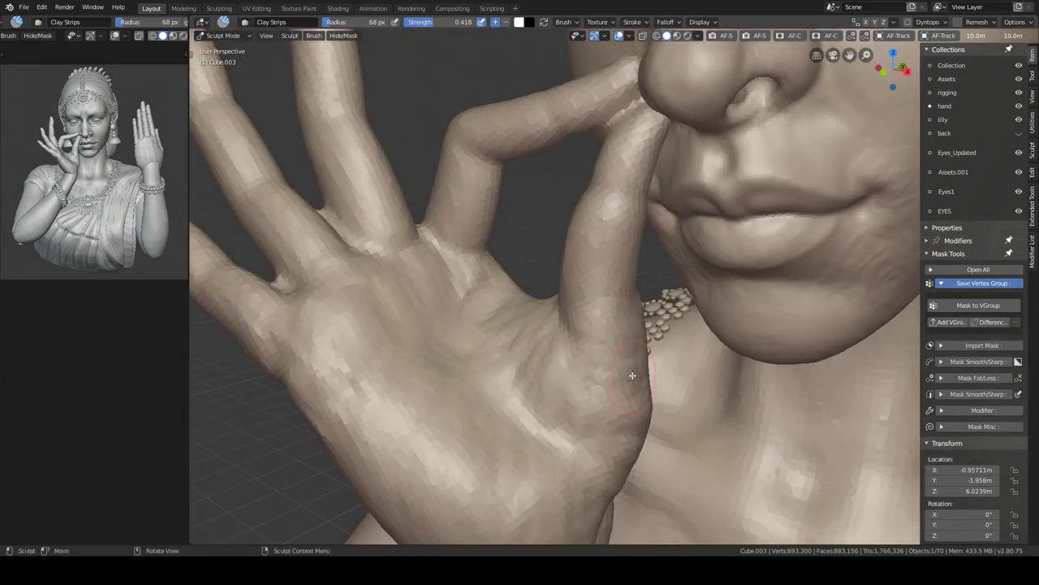
mouse_move(632, 375)
middle_mouse_down()
mouse_move(531, 282)
mouse_move(682, 323)
middle_mouse_up()
key("KP_Divide")
mouse_move(701, 370)
middle_mouse_down()
mouse_move(629, 285)
mouse_move(617, 317)
middle_mouse_up()
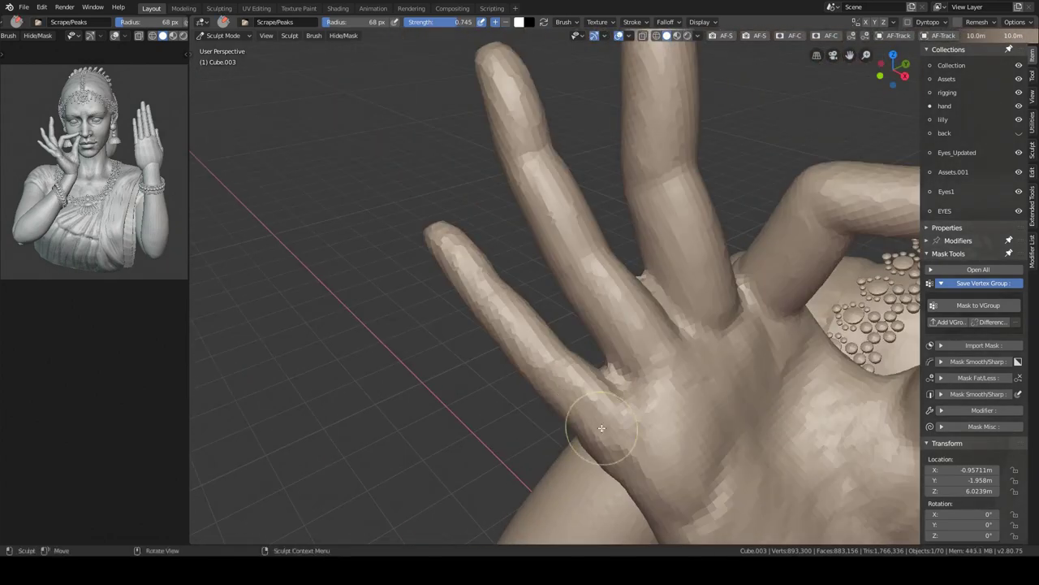
mouse_move(601, 428)
middle_mouse_down()
mouse_move(638, 299)
mouse_move(556, 298)
mouse_move(545, 425)
mouse_move(487, 417)
middle_mouse_up()
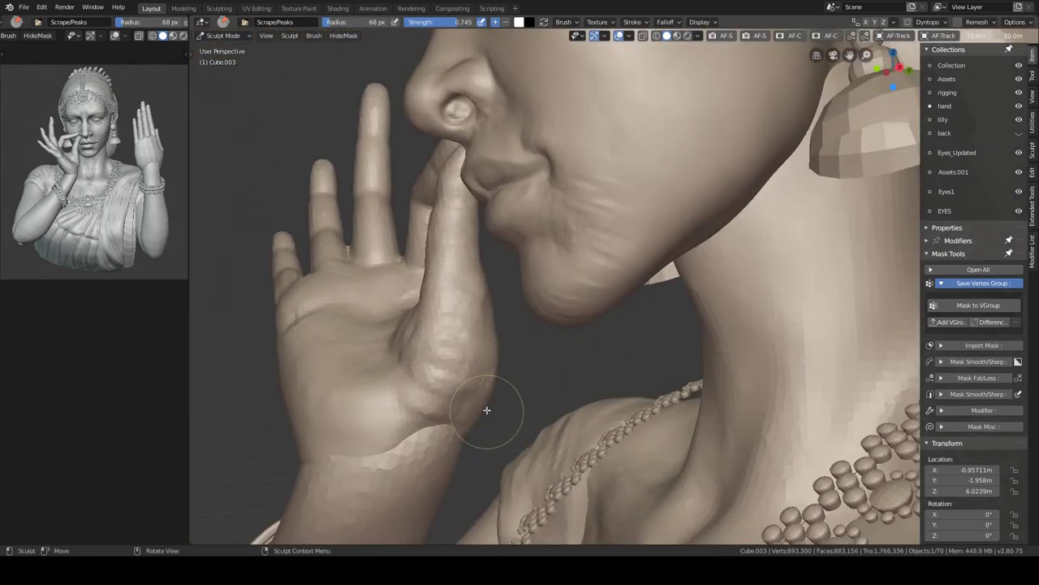
key("KP_Divide")
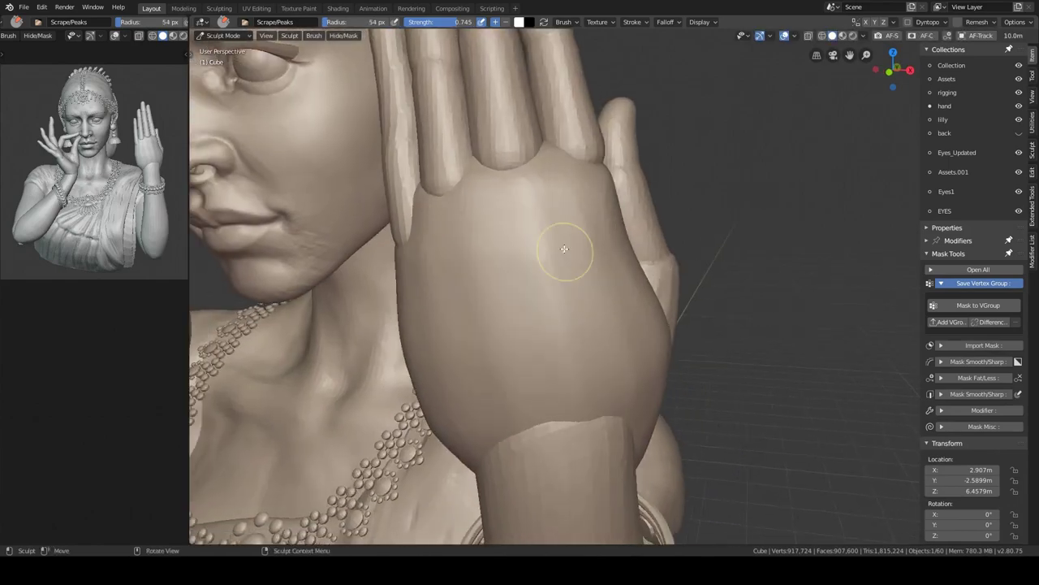
- Add knuckle bumps along the raised palm's top edge with the Draw brush
middle_click_drag(565, 249, 515, 239)
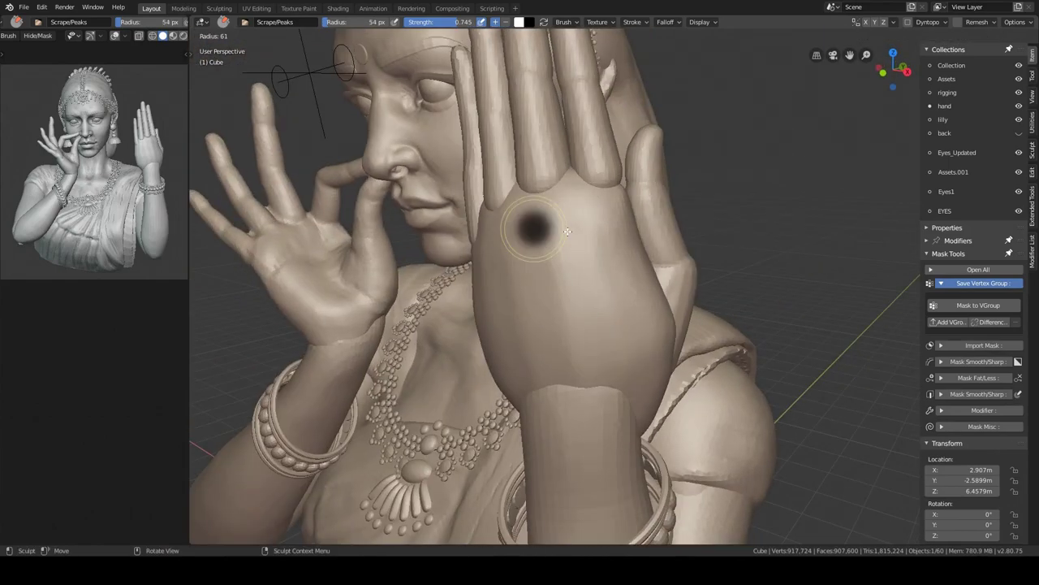
scroll(601, 244, "up", 2)
middle_click_drag(601, 245, 570, 288)
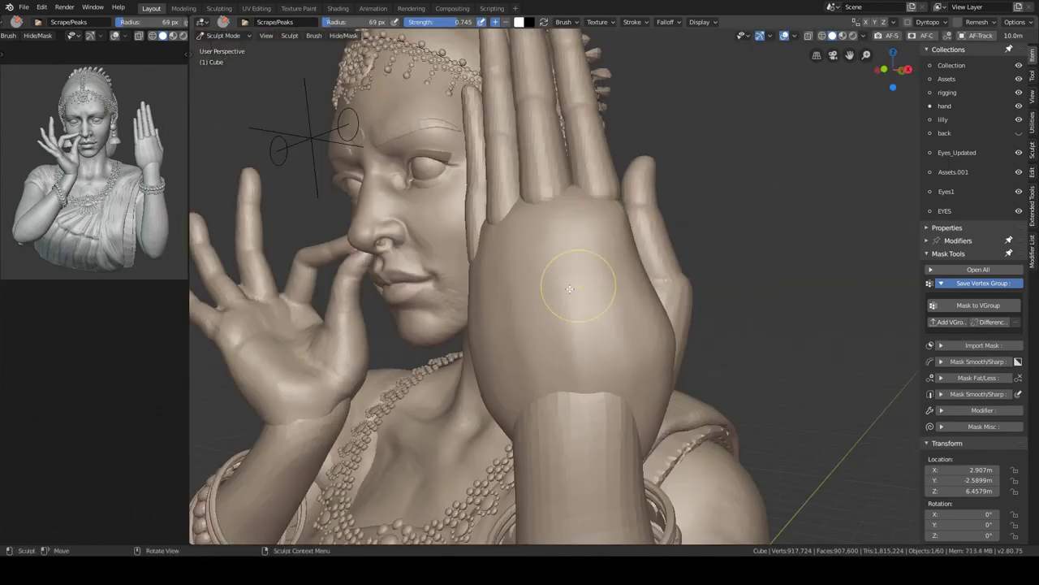
key("x")
mouse_move(604, 360)
middle_mouse_down()
mouse_move(602, 257)
mouse_move(751, 195)
mouse_move(527, 278)
mouse_move(685, 253)
mouse_move(615, 266)
middle_mouse_up()
- Grab-reshape the Cube palm piece and isolate it in Local view
key("g")
key("KP_Divide")
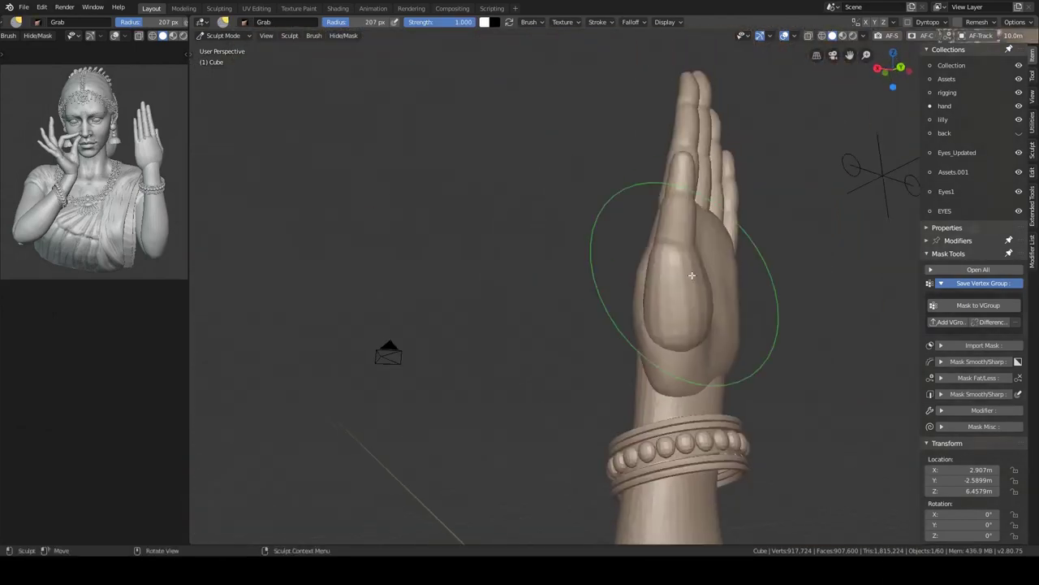
middle_click_drag(691, 268, 558, 309)
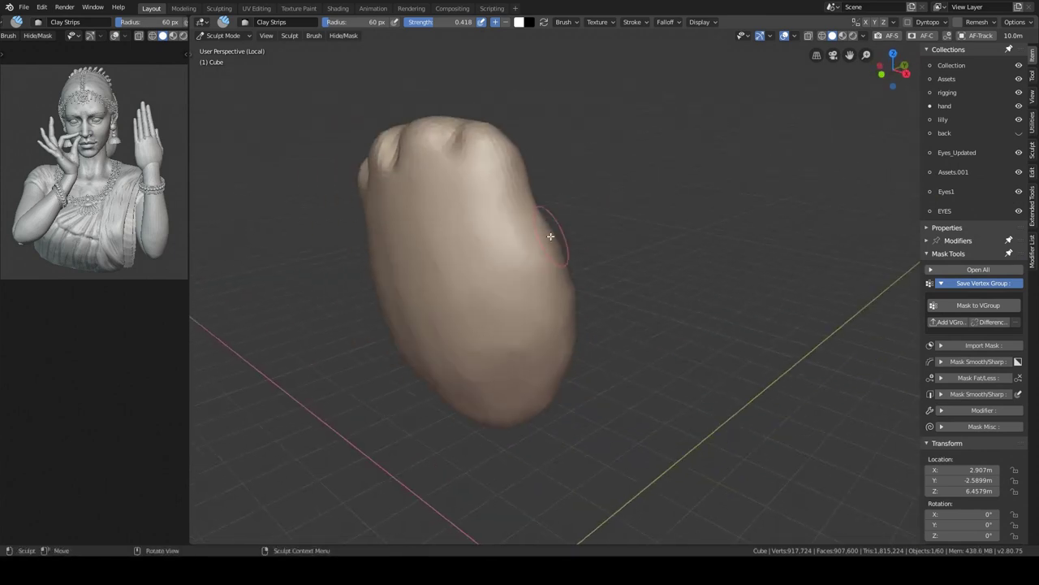
- Sculpt Clay Strips creases into the Cube.008 thumb piece, toggling Local view around it
mouse_move(550, 235)
middle_mouse_down()
mouse_move(578, 222)
mouse_move(554, 264)
middle_mouse_up()
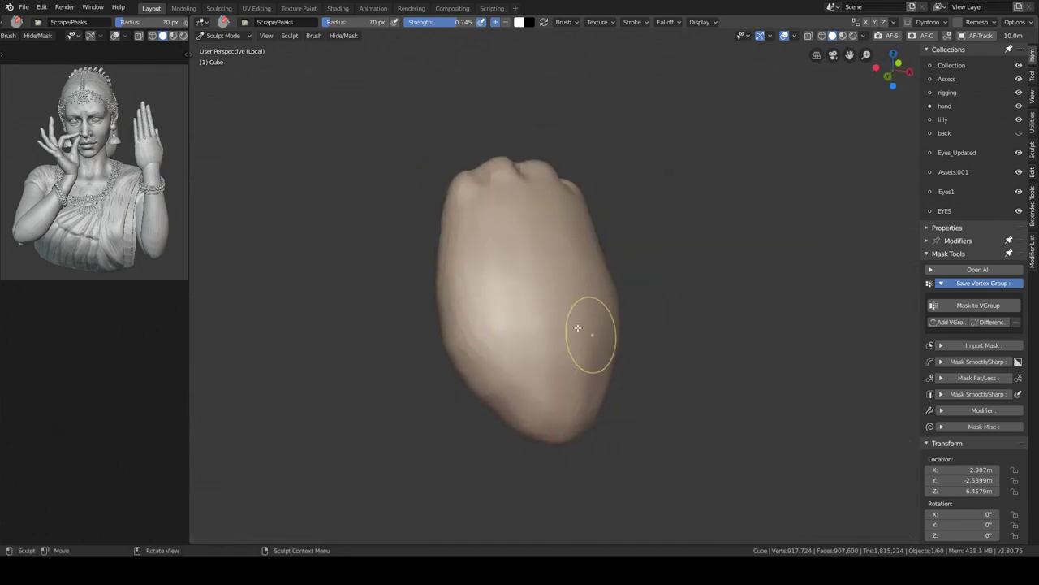
middle_click_drag(497, 302, 558, 353)
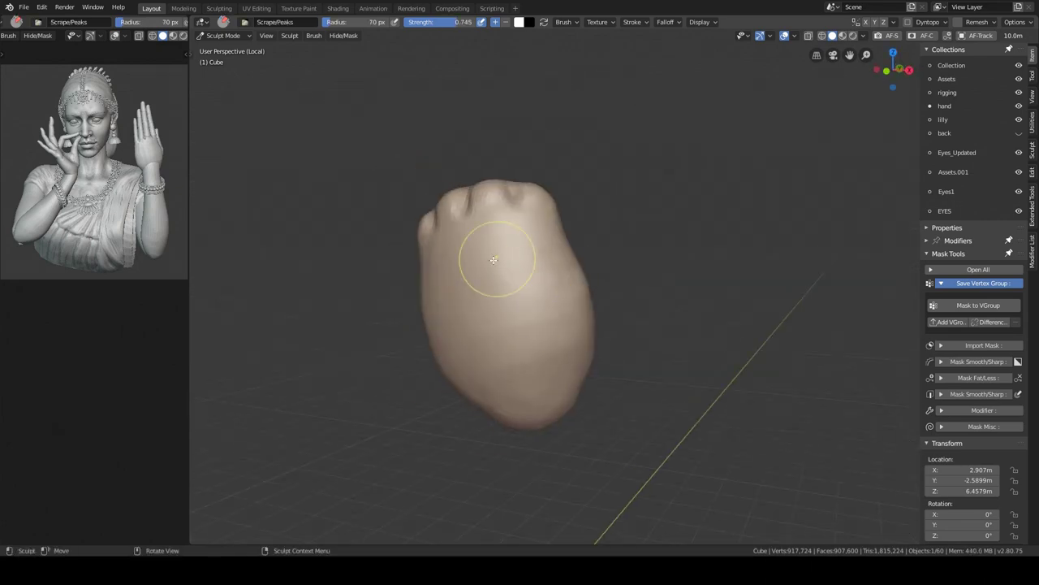
key("KP_Divide")
mouse_move(568, 266)
middle_mouse_down()
mouse_move(614, 244)
mouse_move(603, 248)
mouse_move(617, 268)
mouse_move(514, 300)
mouse_move(542, 287)
middle_mouse_up()
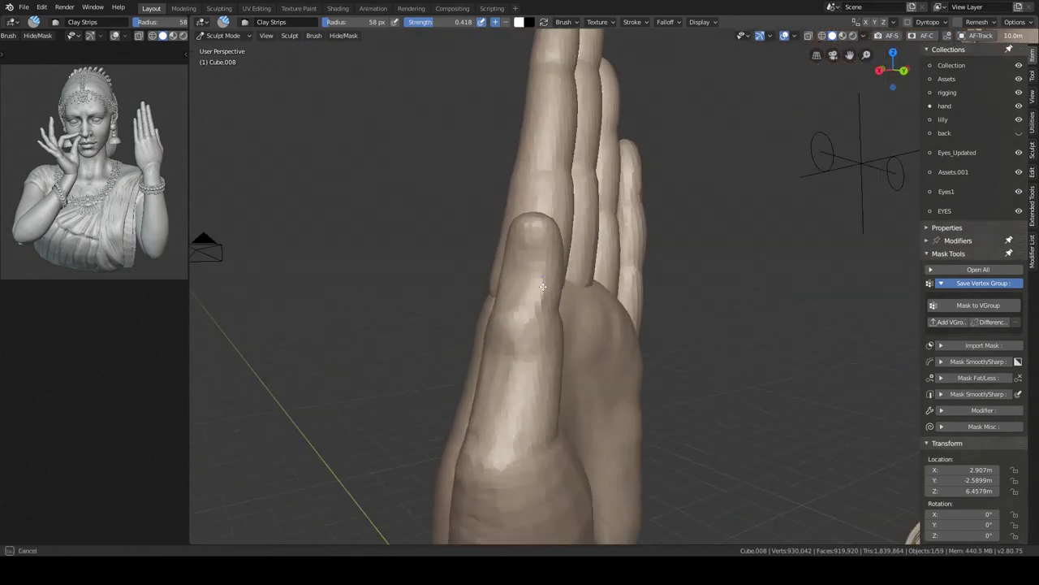
key("KP_Divide")
mouse_move(552, 339)
middle_mouse_down()
mouse_move(573, 234)
mouse_move(549, 323)
middle_mouse_up()
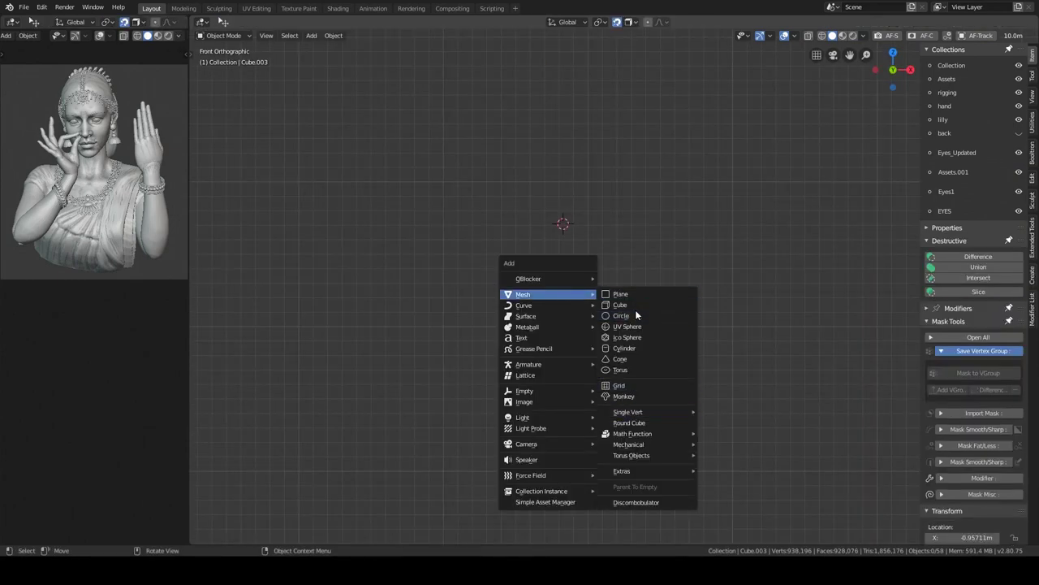
- Add a new circle mesh as the base of the jhumka earring
left_click(636, 312)
key("r")
key("Tab")
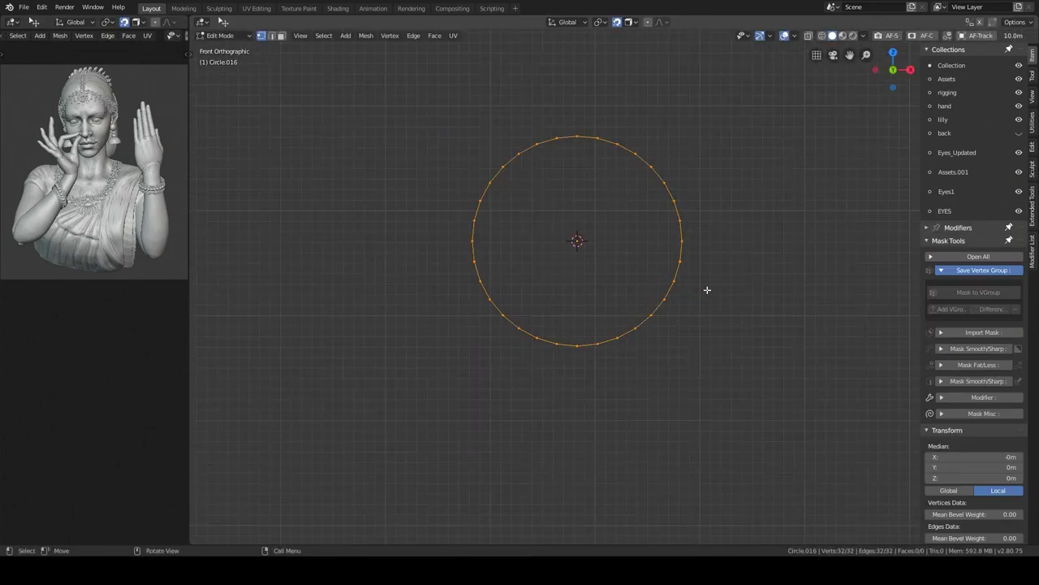
key("shift+a")
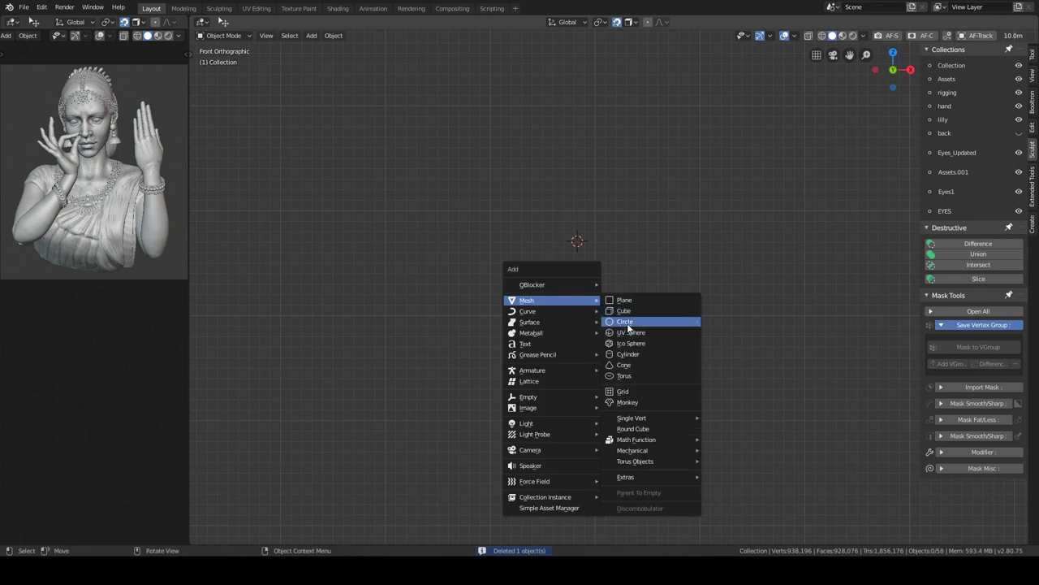
left_click(625, 326)
left_click(320, 416)
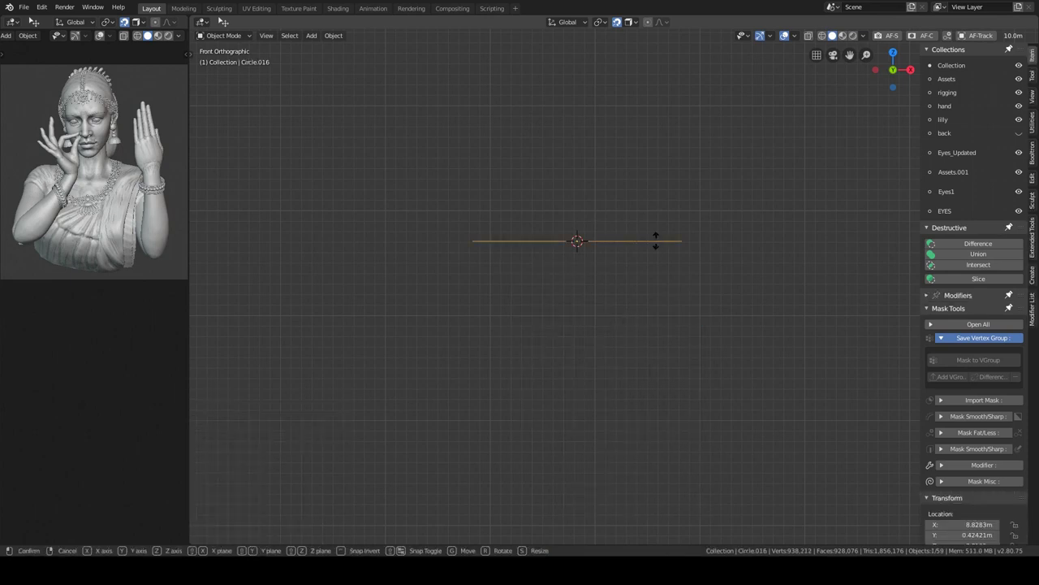
- Select the whole ring and move it along the Y axis
key("Tab")
key("l")
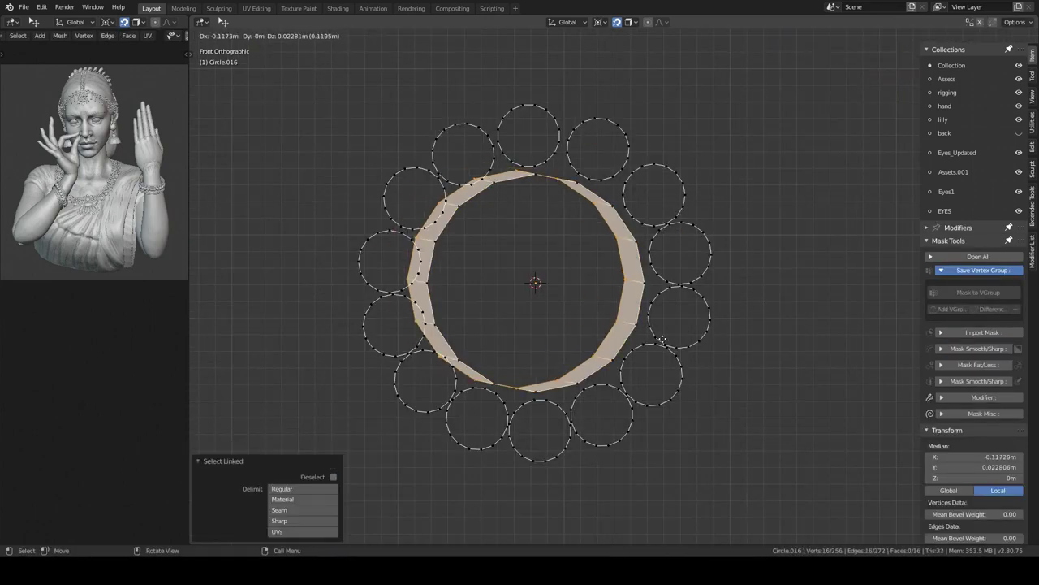
middle_click_drag(635, 332, 587, 250)
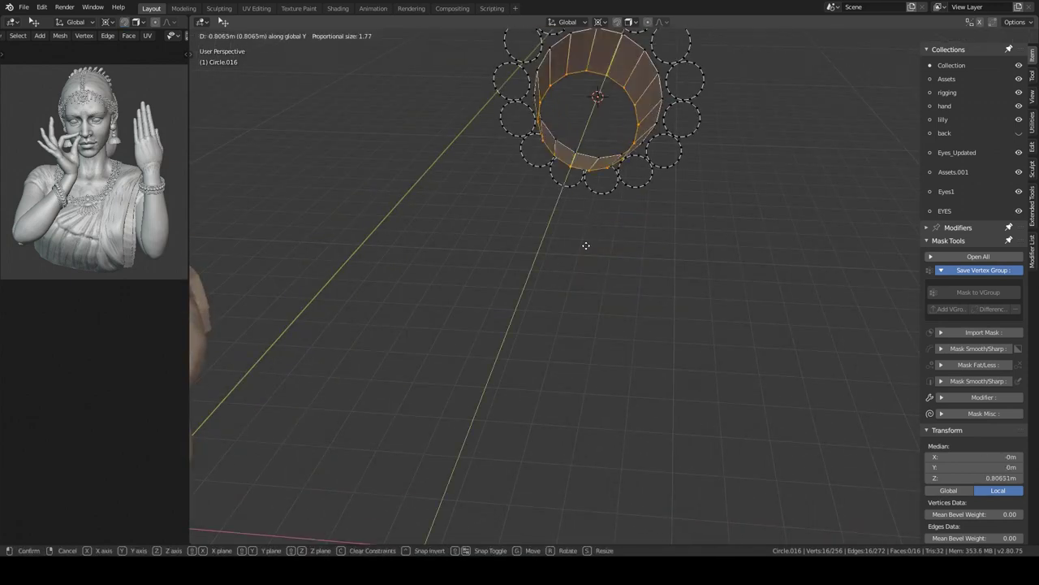
left_click(585, 246)
key("KP_Decimal")
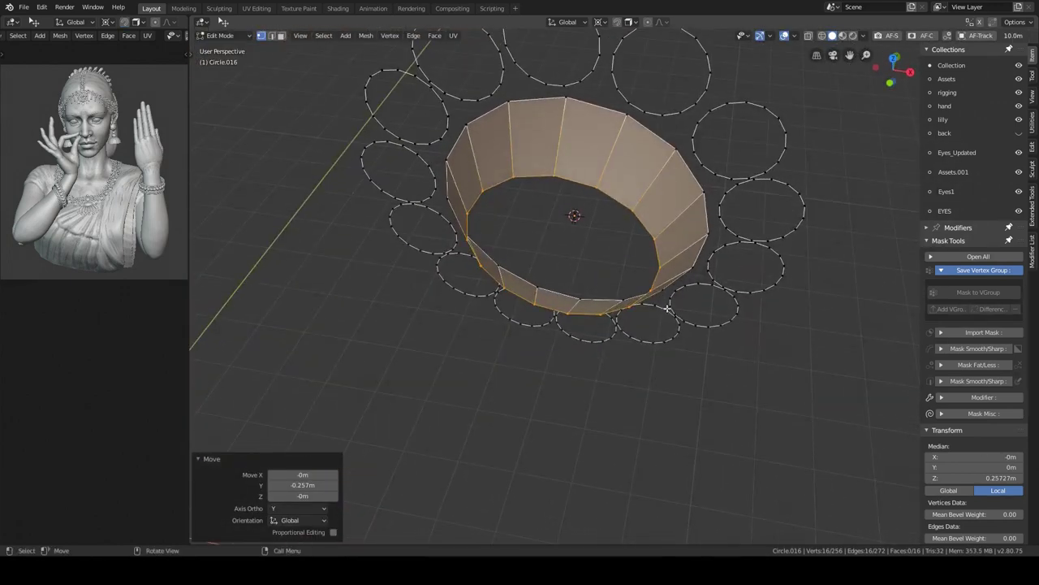
key("g")
key("y")
left_click(645, 261)
- Grid Fill the ring into a dome and add an edge loop to it
key("F3")
type("Grid Fill")
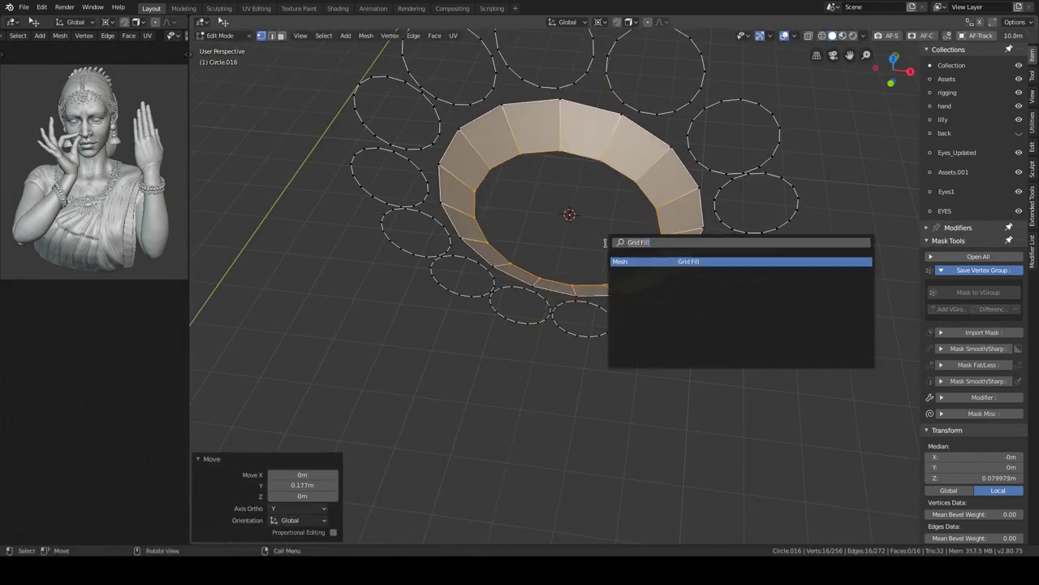
left_click(661, 262)
middle_click_drag(662, 262, 679, 208)
key("ctrl+r")
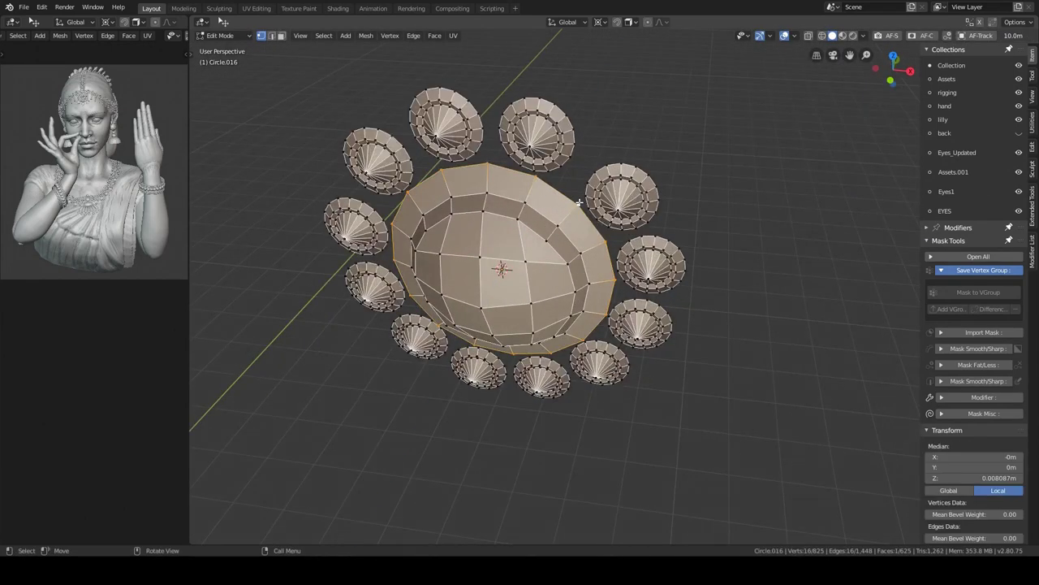
left_click(590, 189)
key("Tab")
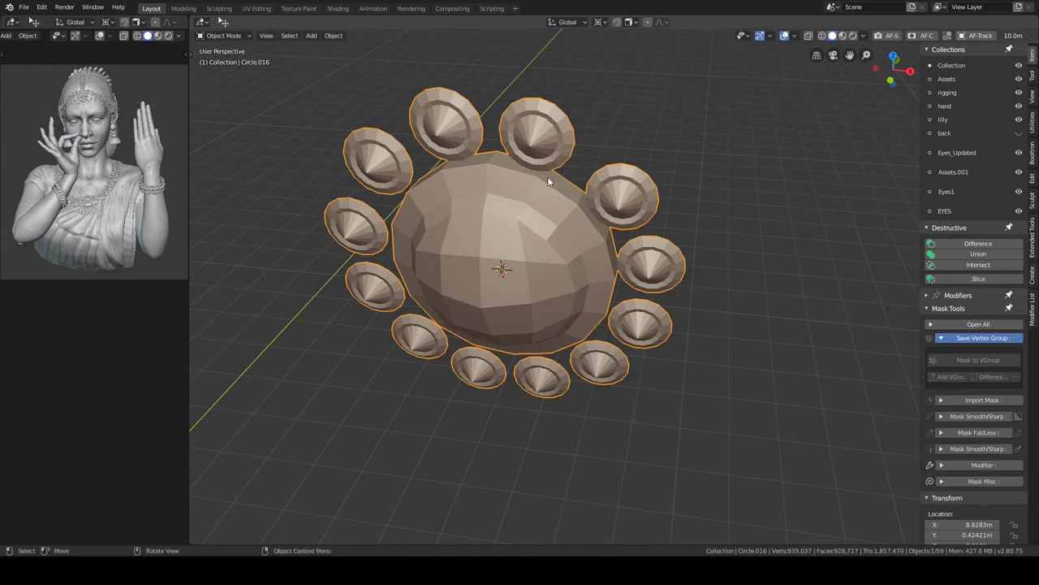
- Select the rim loops of the cone studs from the front view
key("KP_1")
middle_click_drag(563, 265, 628, 143)
key("Tab")
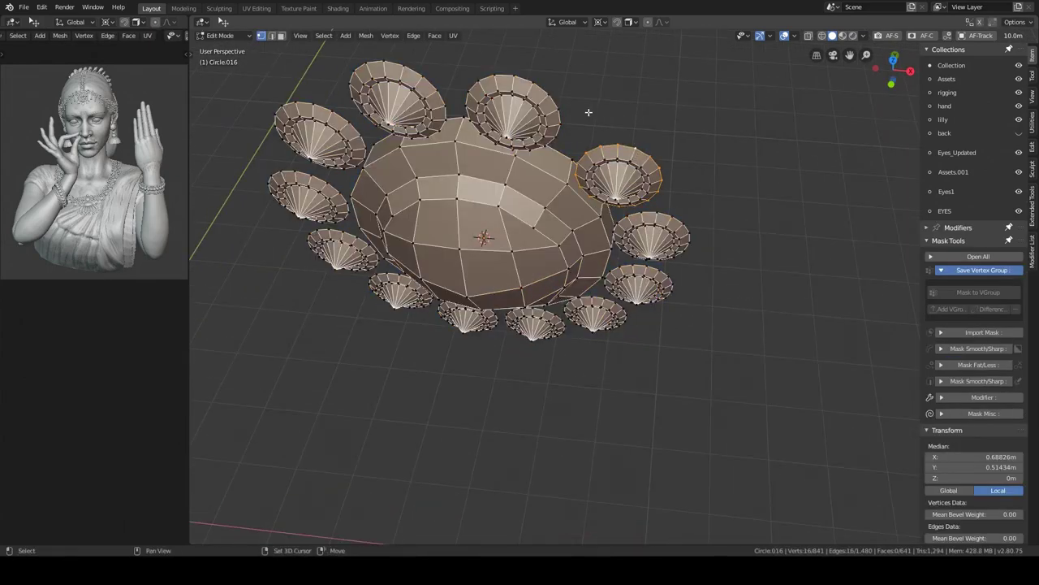
middle_click_drag(589, 112, 536, 162)
left_click(536, 162, "alt+shift")
middle_click_drag(395, 321, 566, 325)
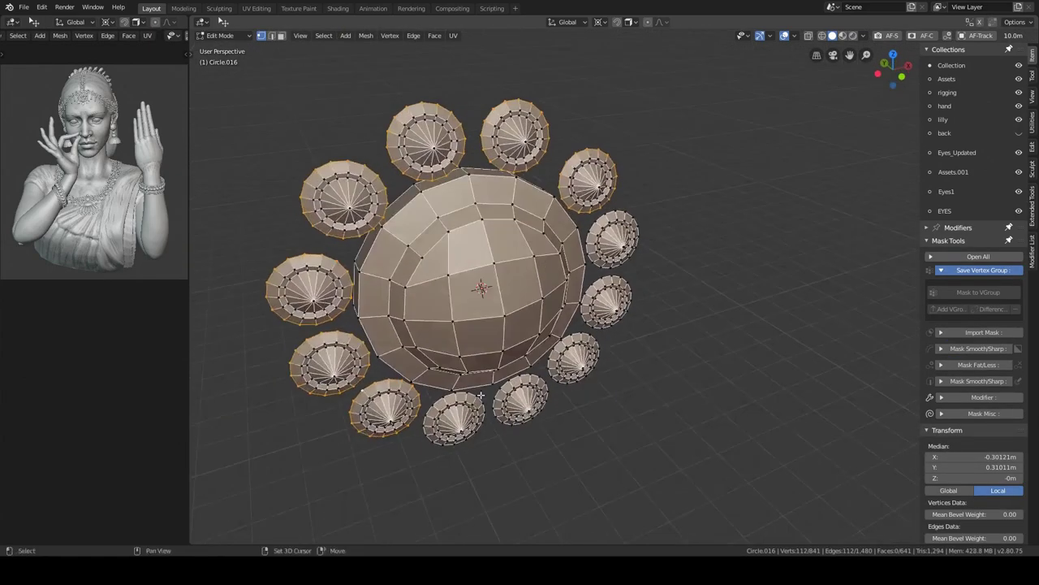
key("KP_1")
key("a")
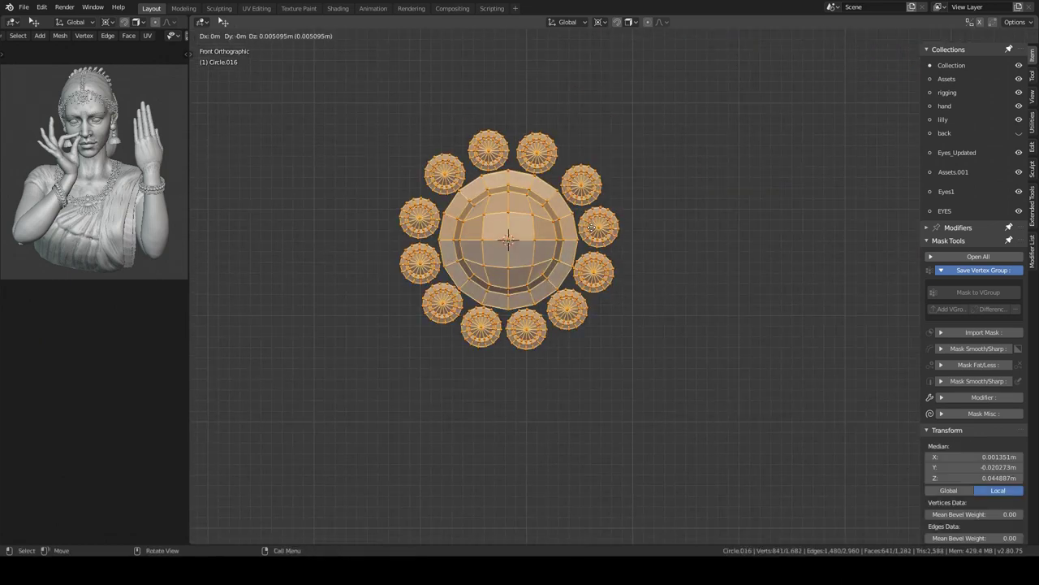
key("Escape")
left_click(656, 355, "alt")
key("ctrl+z")
- Clear the selection, return to Object Mode, and delete the leftover object
middle_click_drag(688, 366, 514, 404)
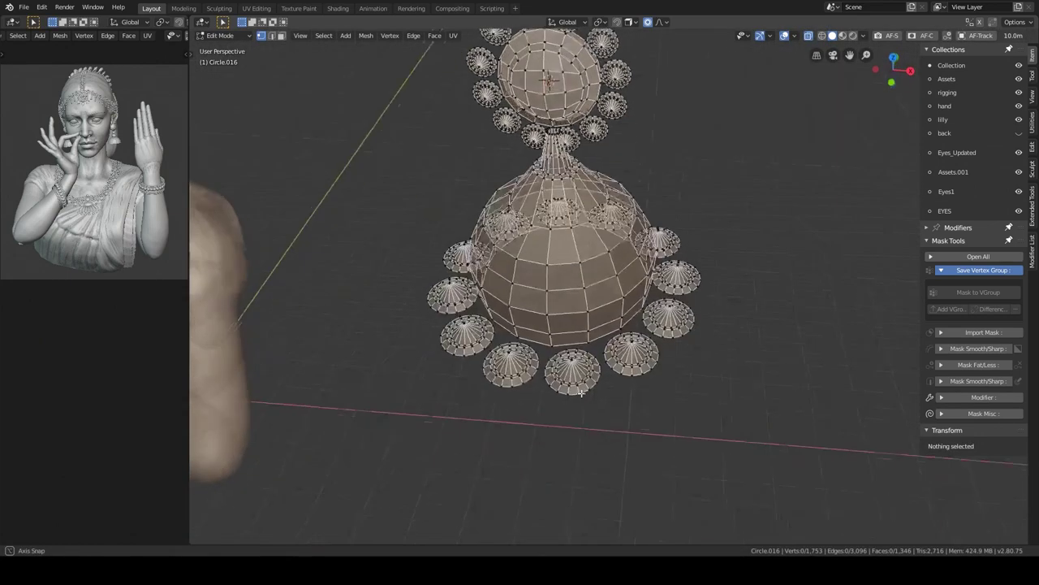
key("KP_6")
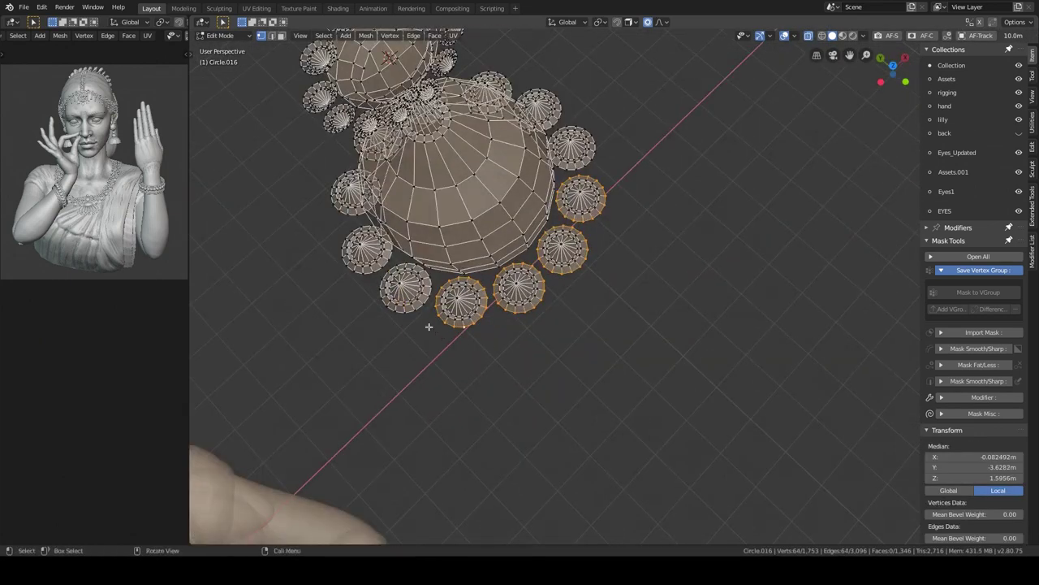
key("KP_6")
key("KP_6")
key("KP_6")
key("alt+a")
key("KP_1")
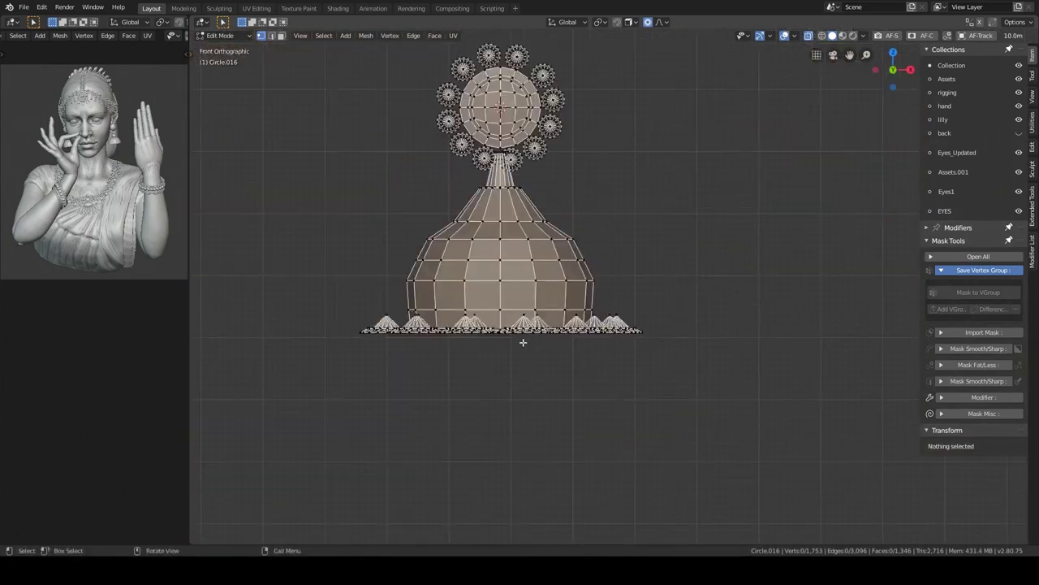
scroll(522, 341, "up", 3)
key("Tab")
key("Delete")
- Move the jhumka earring onto the dancer's ear and zoom in through the camera view
key("g")
left_click(597, 323)
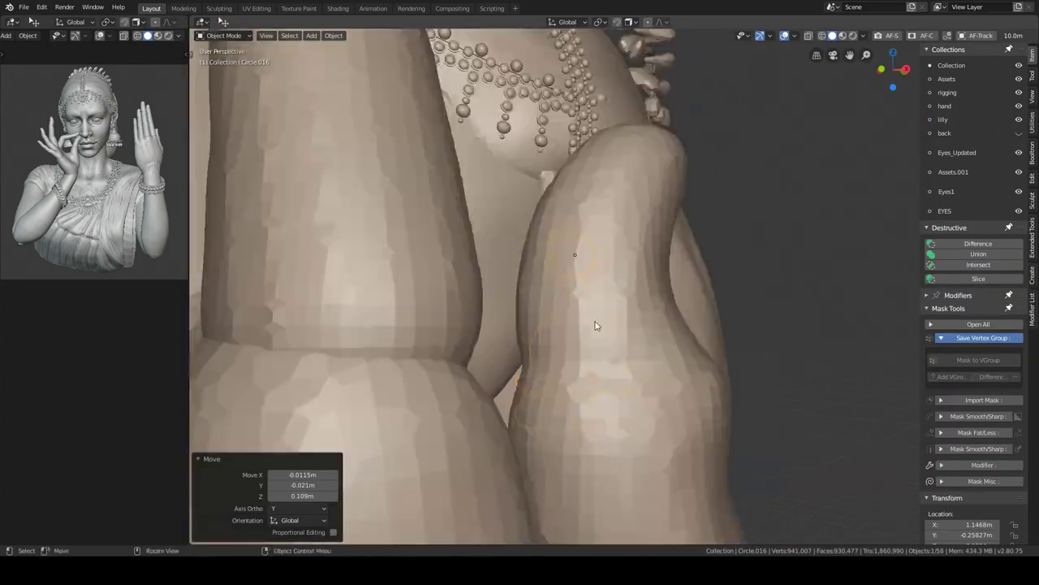
key("KP_0")
scroll(486, 289, "up", 2)
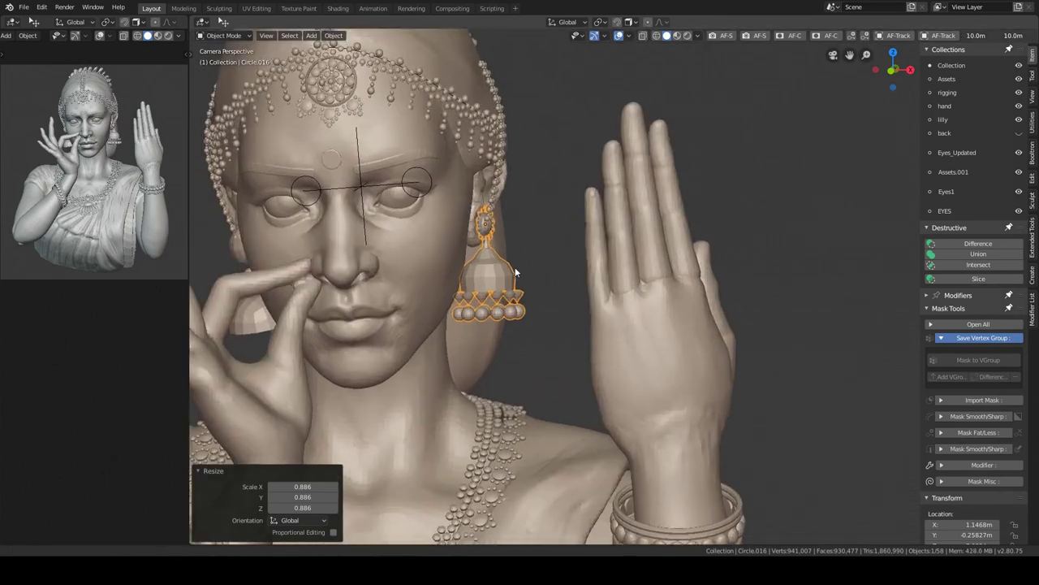
scroll(499, 291, "up", 2)
- Check the earring mesh in Edit Mode, then return to sculpting and view the head from the side
key("Tab")
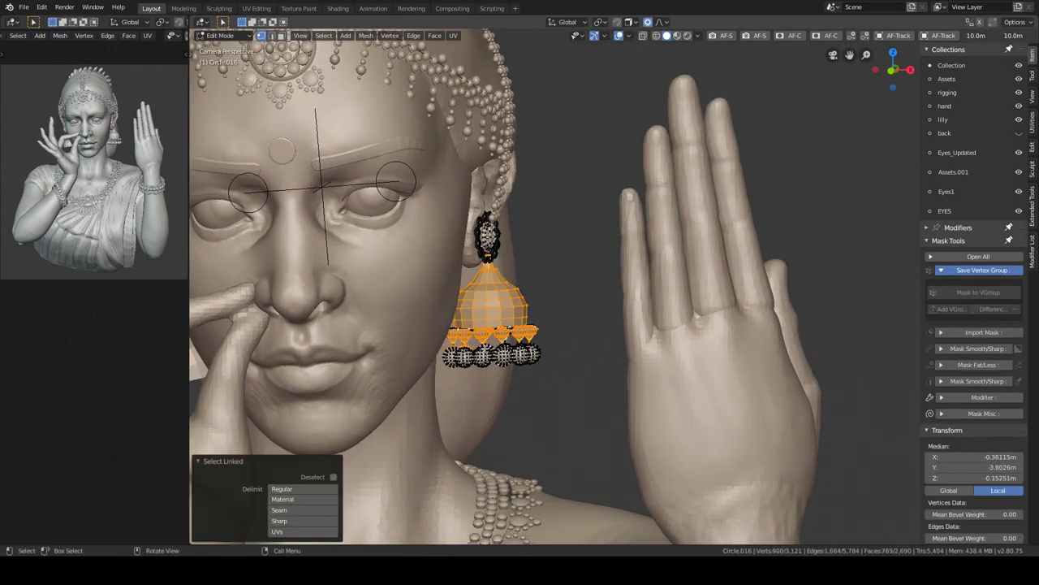
key("Tab")
mouse_move(484, 351)
middle_mouse_down()
mouse_move(655, 336)
mouse_move(602, 269)
mouse_move(656, 216)
middle_mouse_up()
mouse_move(615, 302)
middle_mouse_down()
mouse_move(585, 186)
mouse_move(536, 158)
mouse_move(644, 282)
mouse_move(496, 378)
mouse_move(568, 247)
mouse_move(509, 230)
mouse_move(657, 238)
mouse_move(618, 268)
mouse_move(646, 311)
mouse_move(738, 372)
mouse_move(723, 375)
middle_mouse_up()
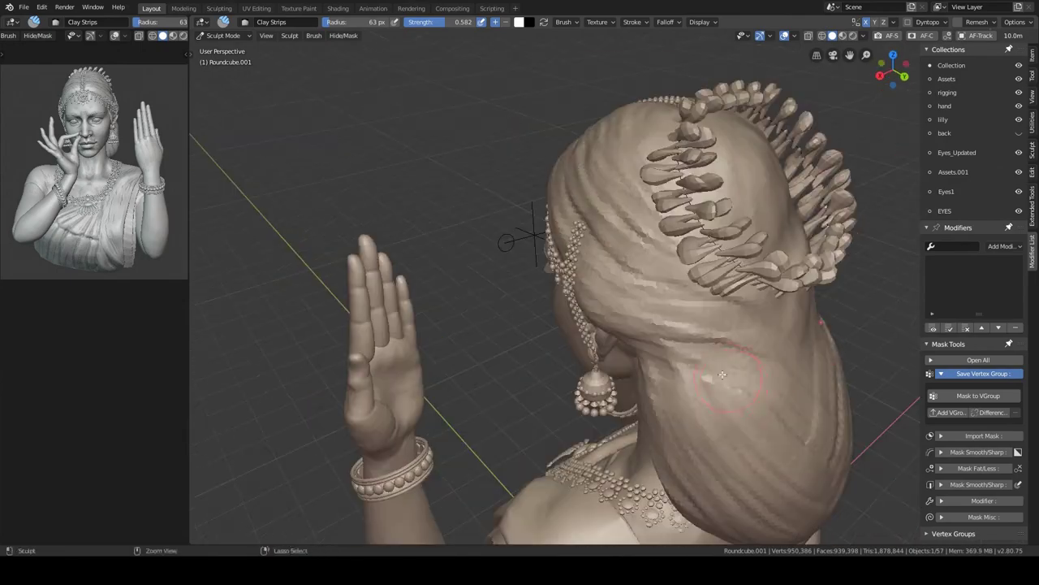